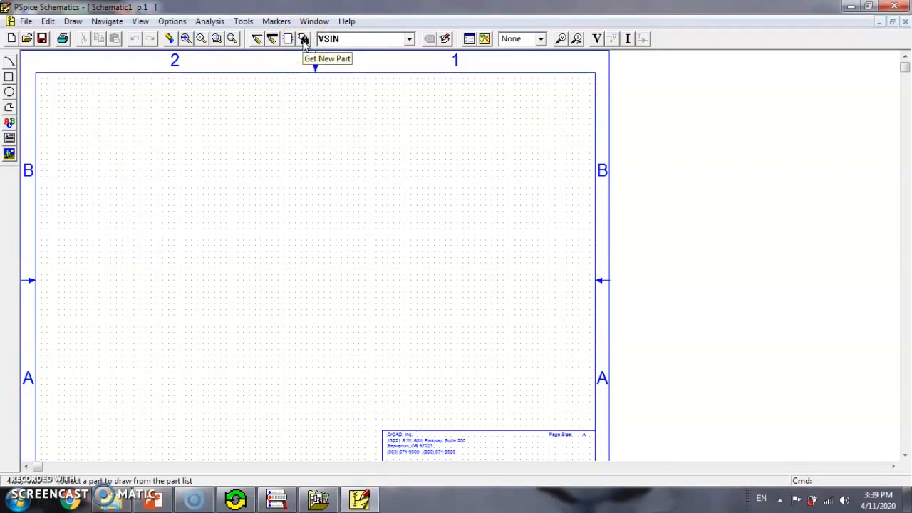
- Find the Q2N2222 NPN transistor in the part library and place one on the upper part of the sheet
left_click(305, 41)
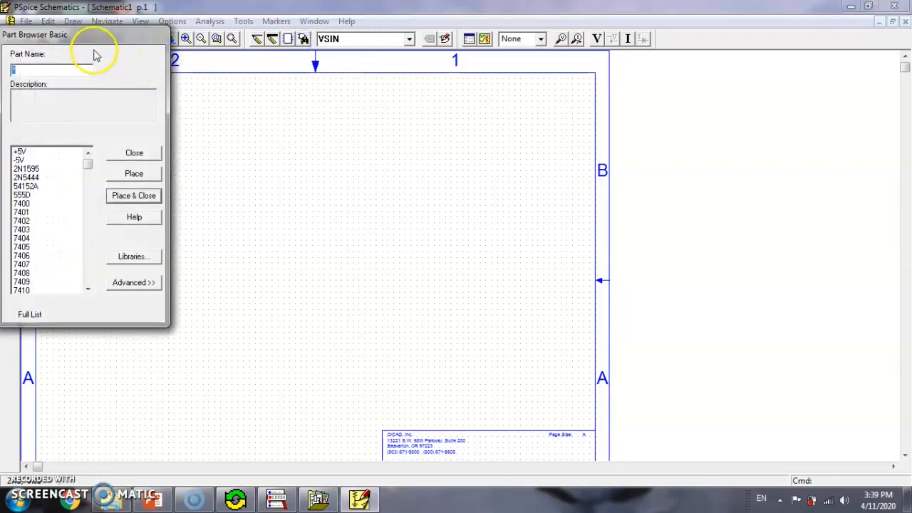
left_click_drag(95, 40, 129, 58)
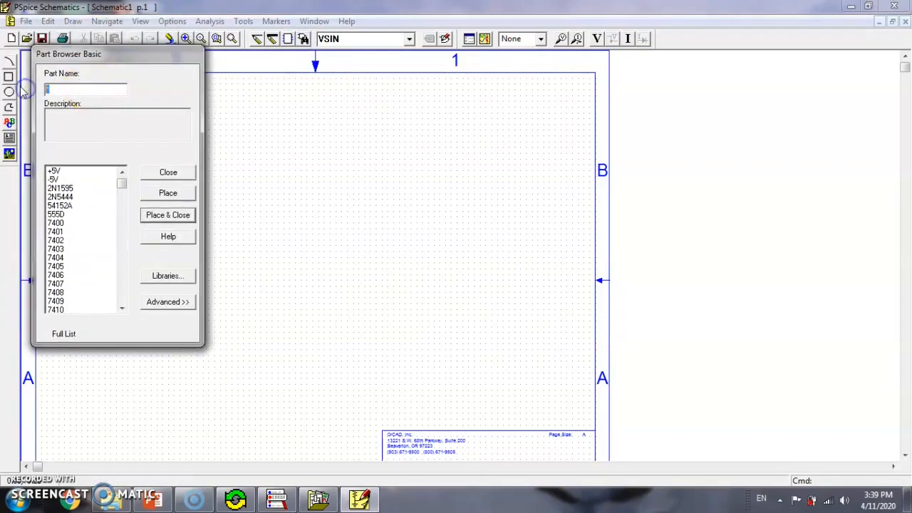
type("q")
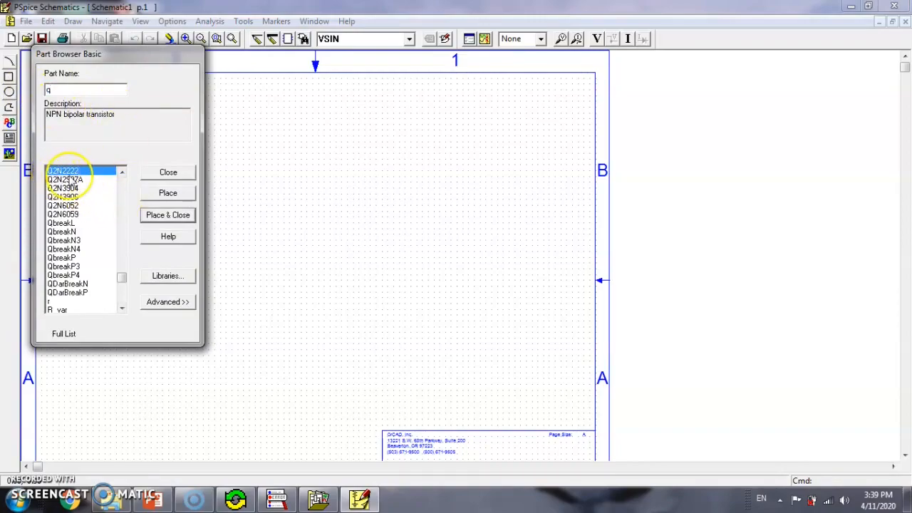
left_click(169, 199)
left_click(281, 193)
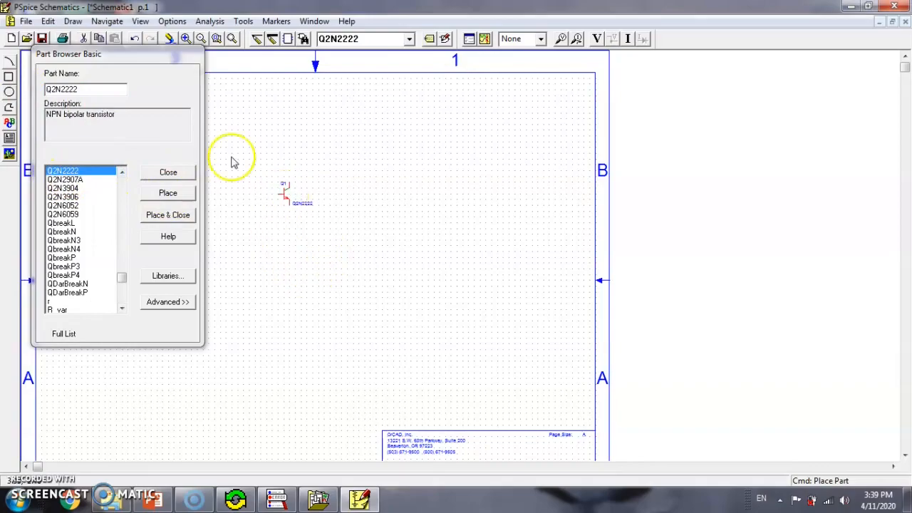
- Place five upright resistors: two left of the transistor, one above it, one below it and one to its right
double_click(95, 89)
type("r")
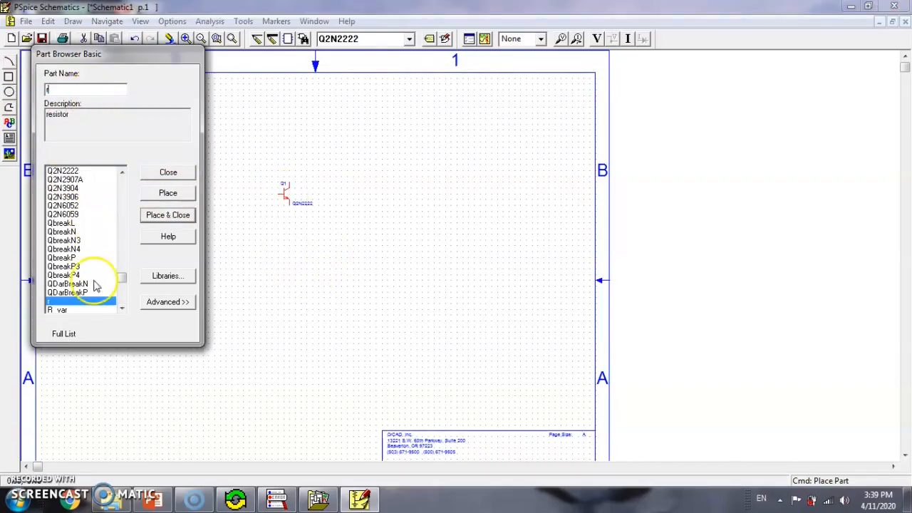
left_click(61, 302)
left_click(178, 199)
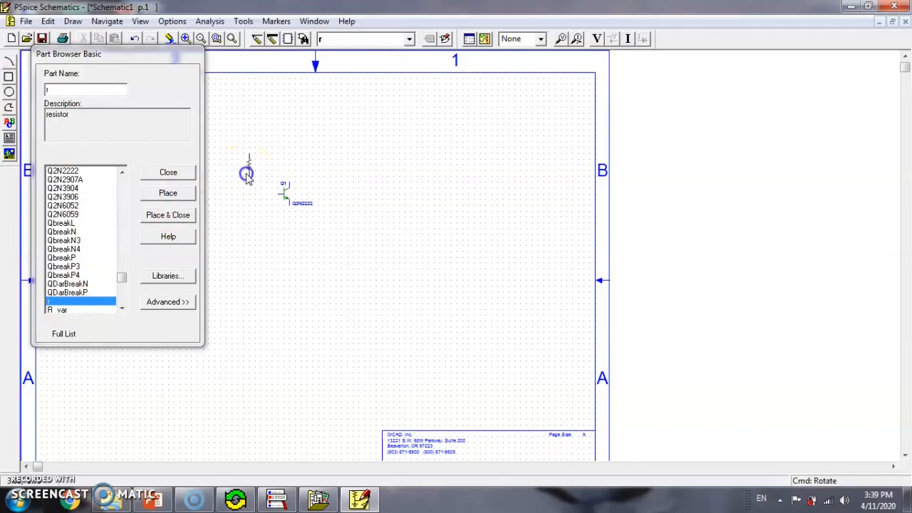
left_click(246, 174)
left_click(290, 169)
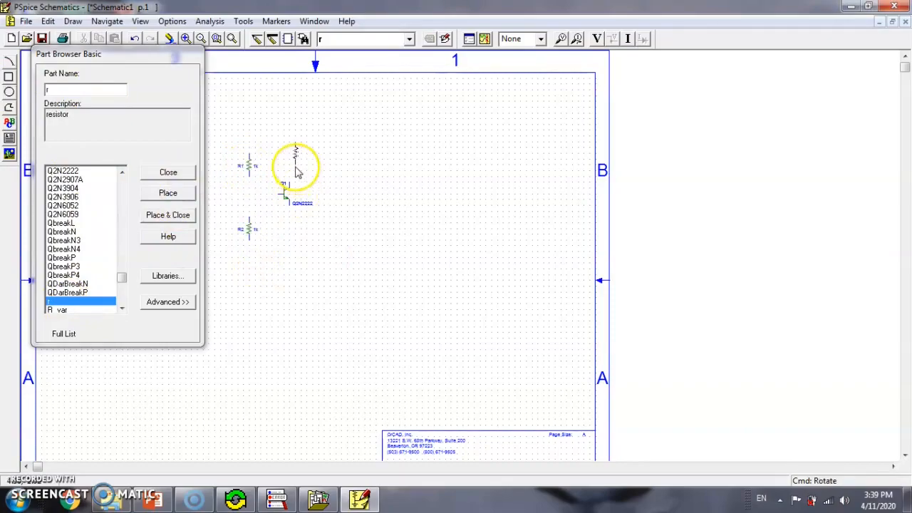
left_click(293, 250)
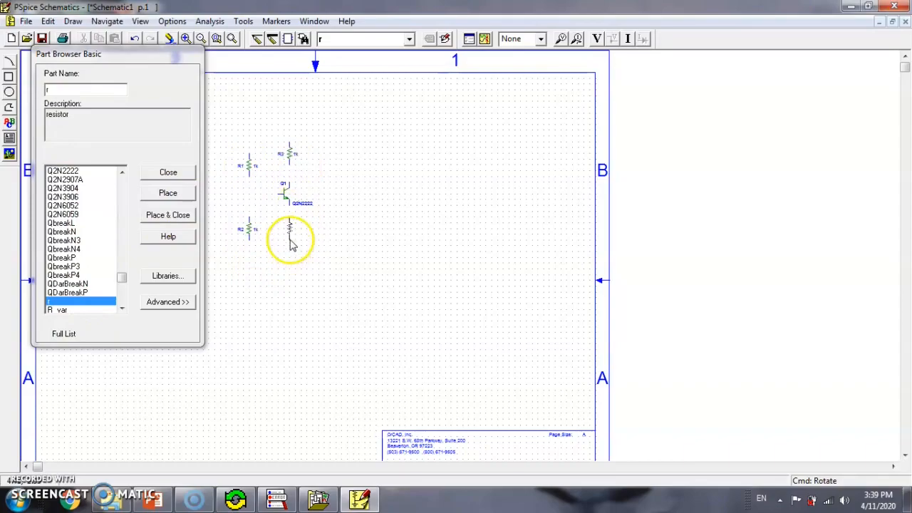
left_click(291, 243)
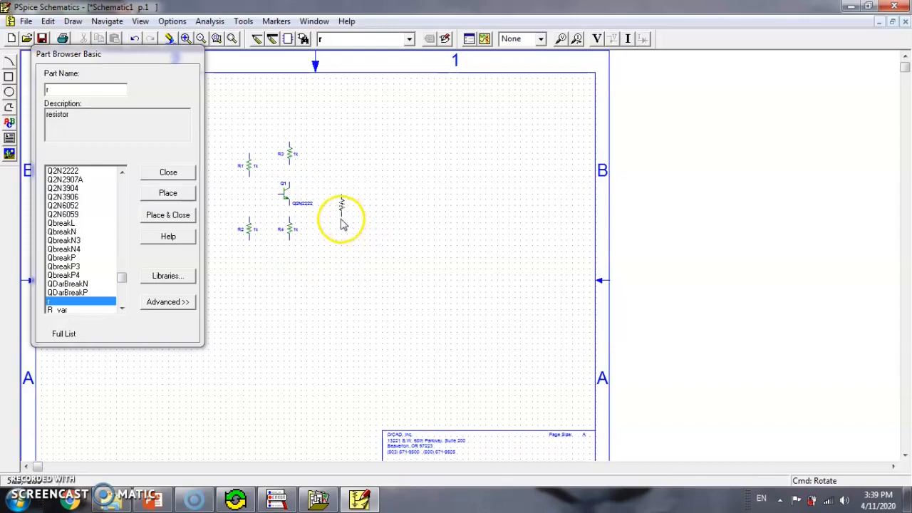
left_click(342, 222)
right_click(418, 252)
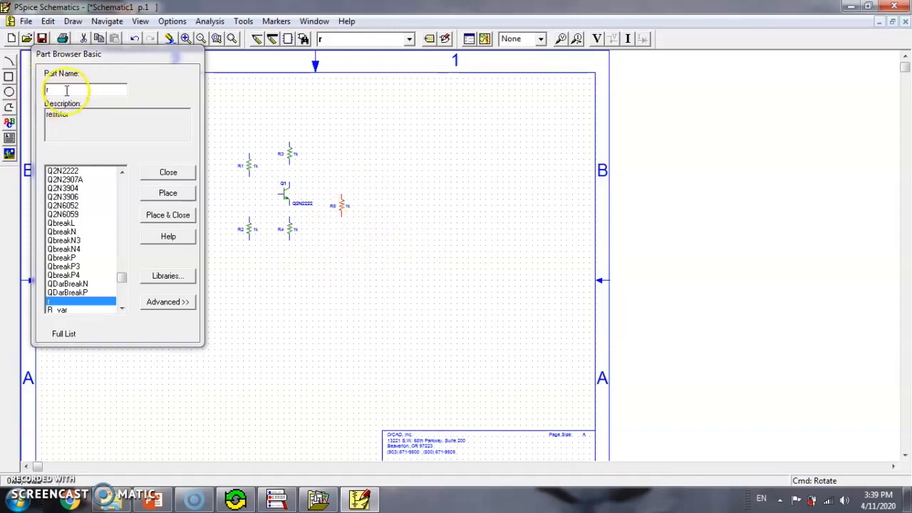
- Place three capacitors: horizontal ones left and upper right of the transistor, and an upright one beside the resistor below it
key("BackSpace")
type("c")
left_click(155, 194)
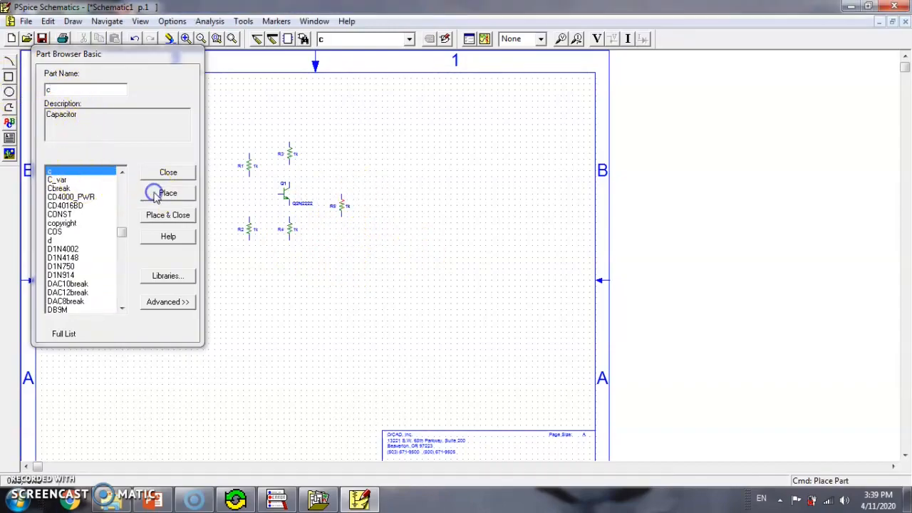
left_click(218, 195)
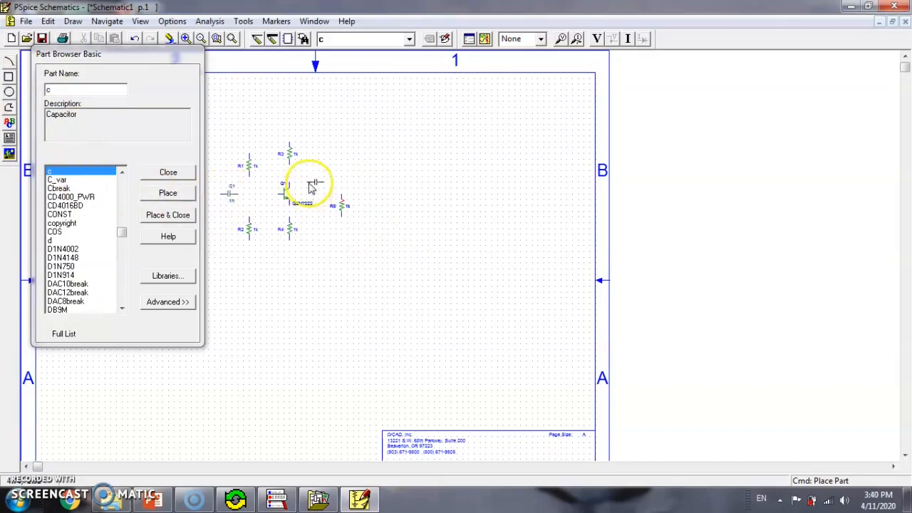
left_click(311, 181)
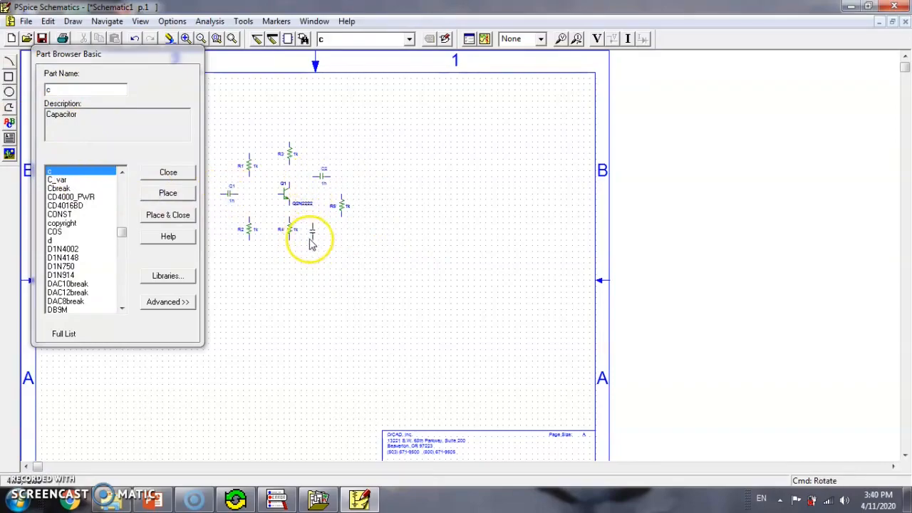
left_click(306, 242)
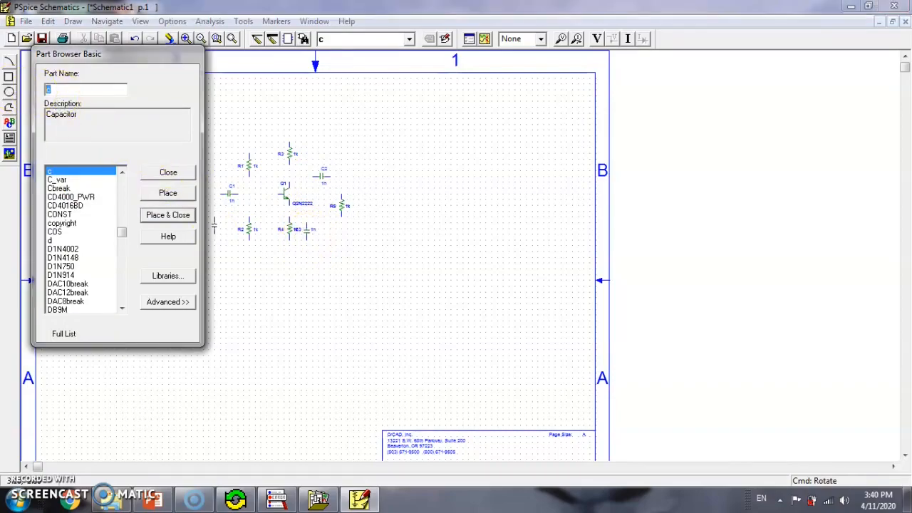
- Place a VDC voltage source to the right of the rightmost resistor
type("v")
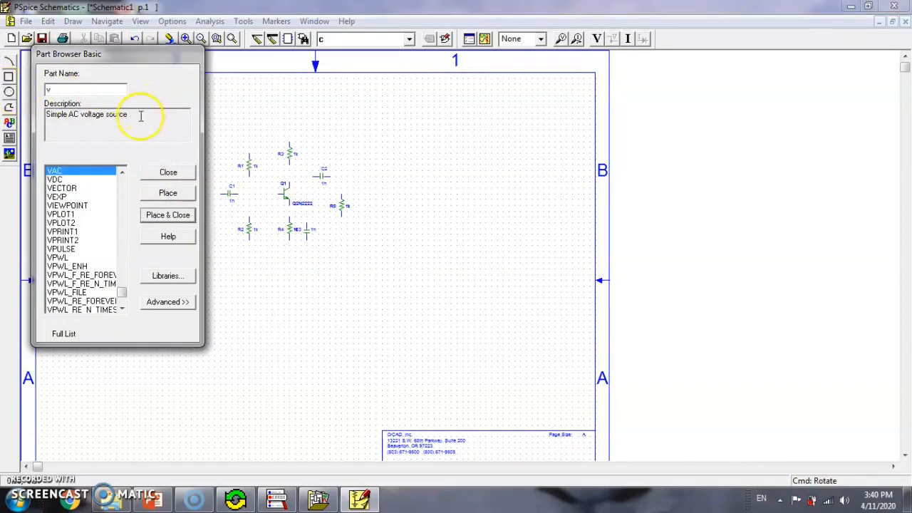
left_click(86, 179)
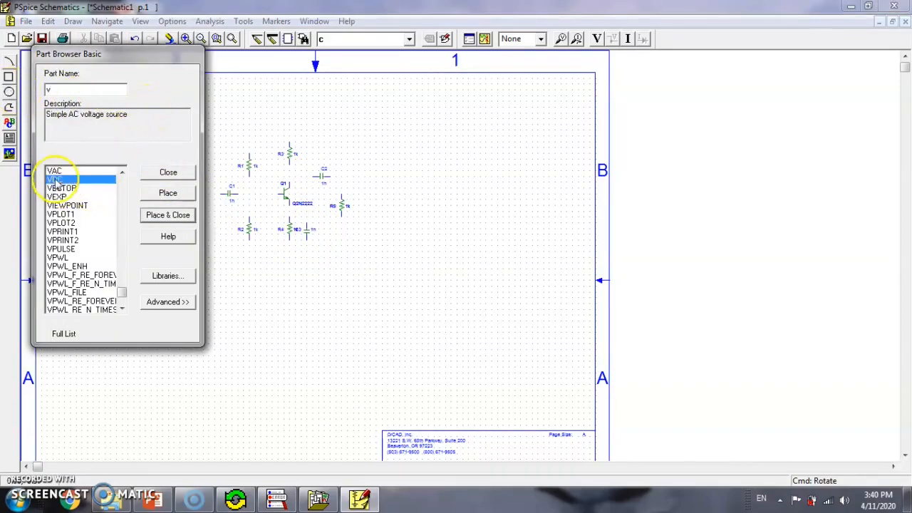
left_click(155, 199)
left_click(400, 197)
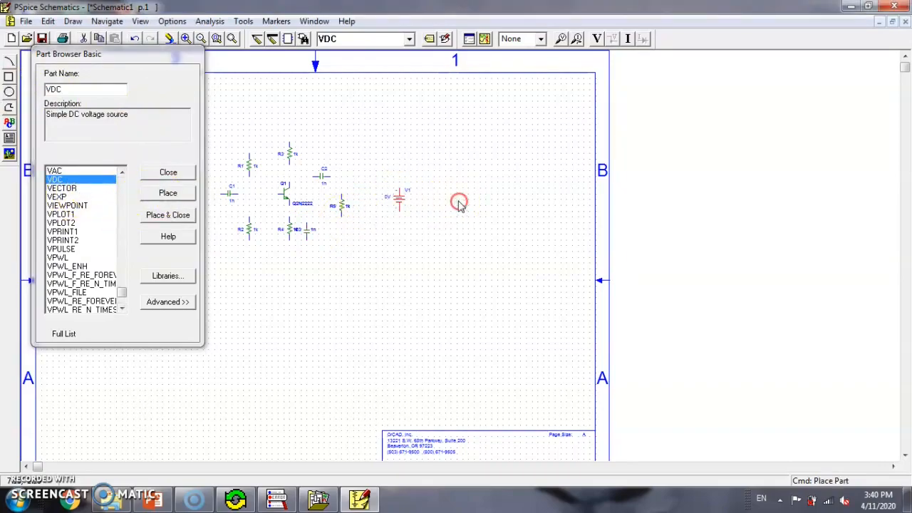
- Place a VSIN sine voltage source below and left of the input capacitor C1
left_click_drag(122, 53, 82, 43)
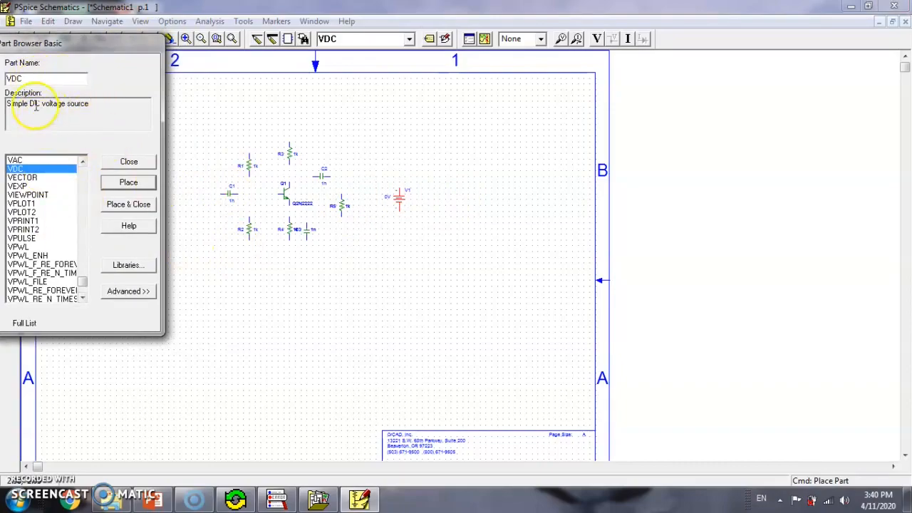
left_click(29, 78)
key("BackSpace")
key("BackSpace")
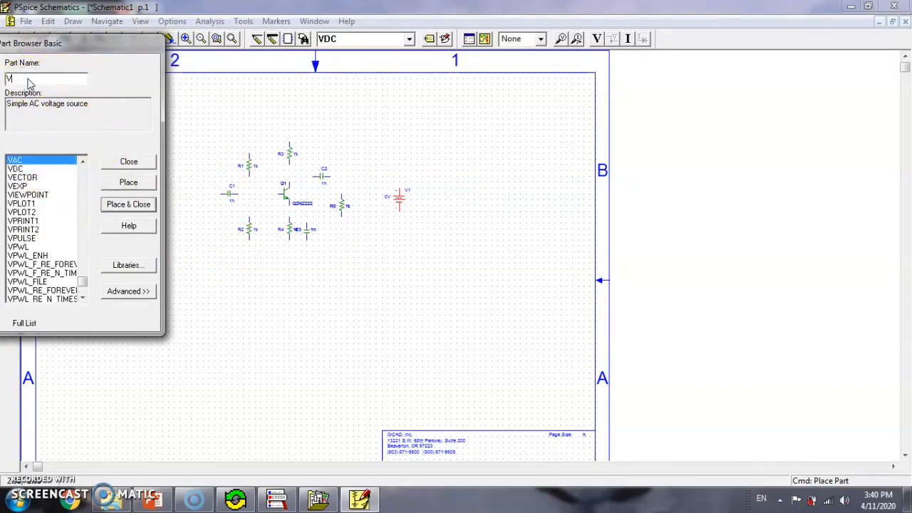
type("sin")
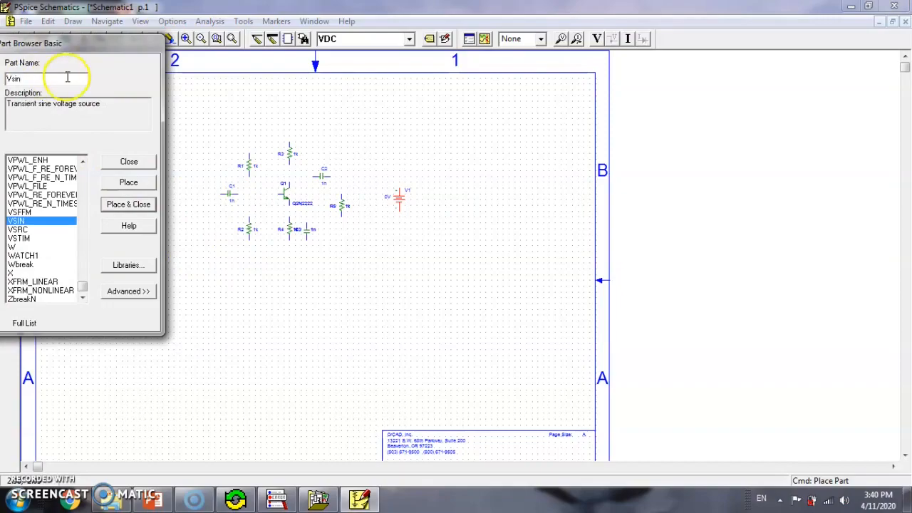
left_click(126, 182)
left_click(208, 210)
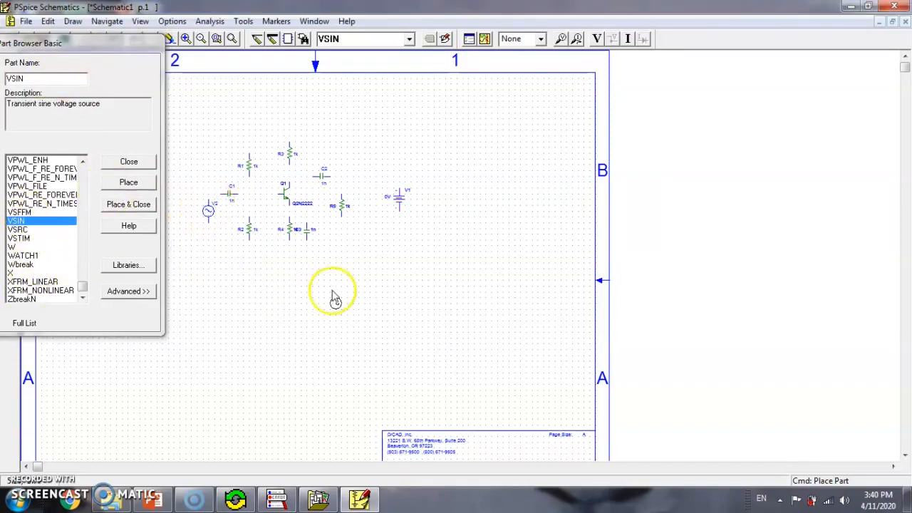
right_click(335, 289)
- Place a GND_EARTH ground symbol on the lower end of resistor R4 and close the part browser
double_click(41, 76)
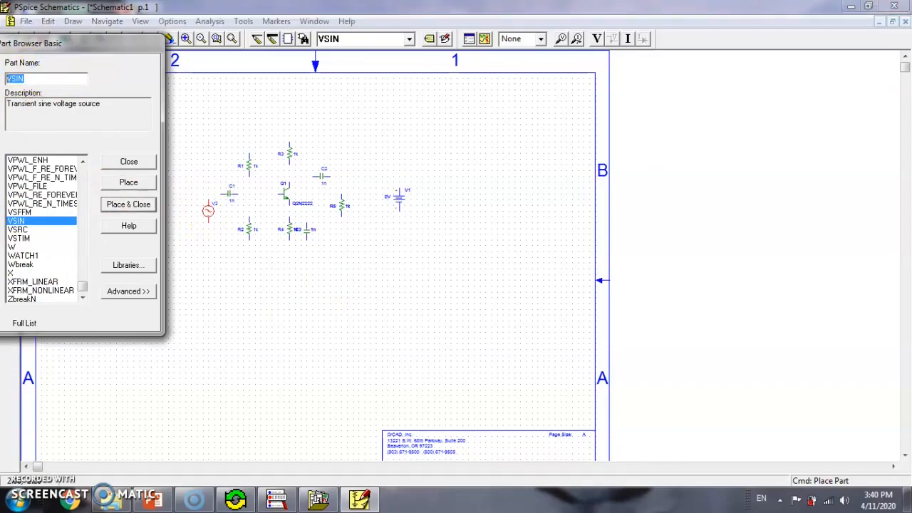
type("g")
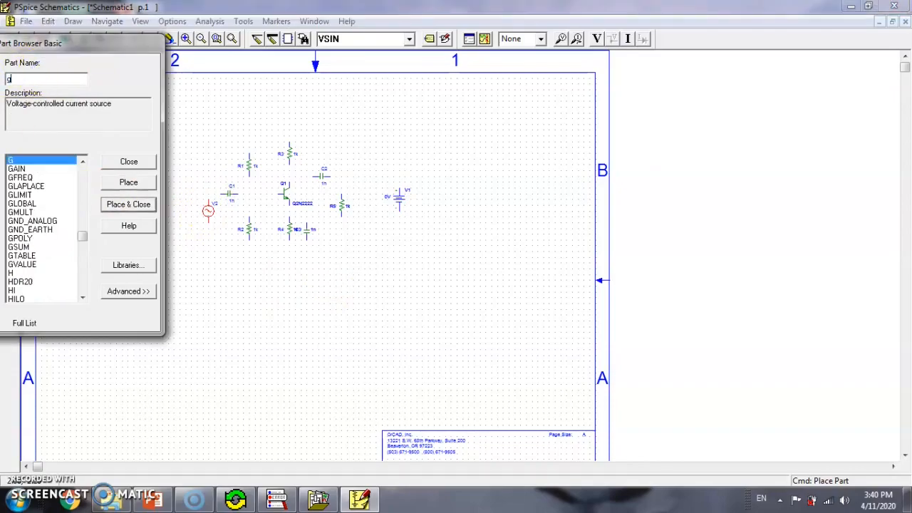
left_click(32, 229)
left_click(126, 183)
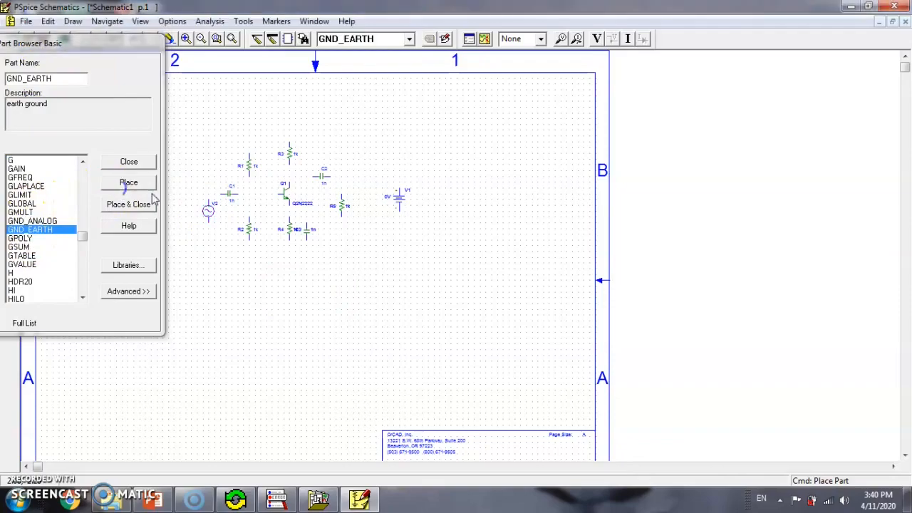
left_click(290, 242)
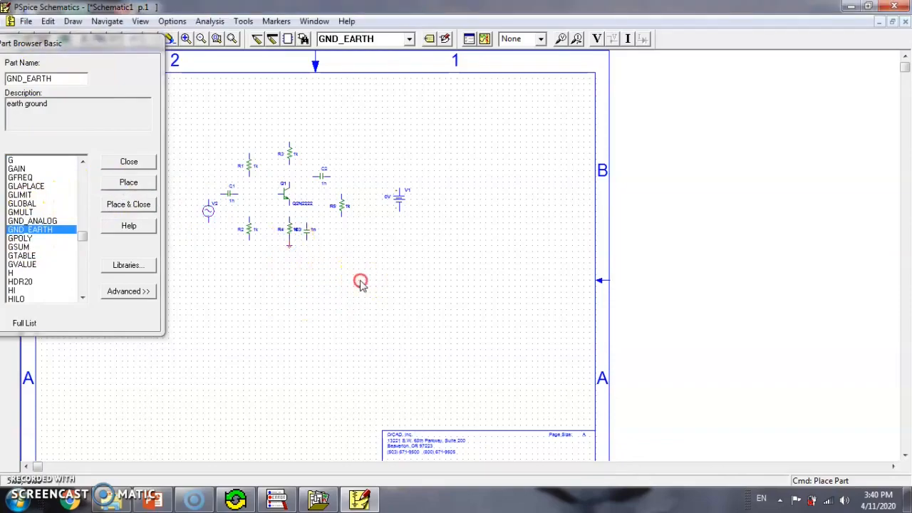
left_click(145, 165)
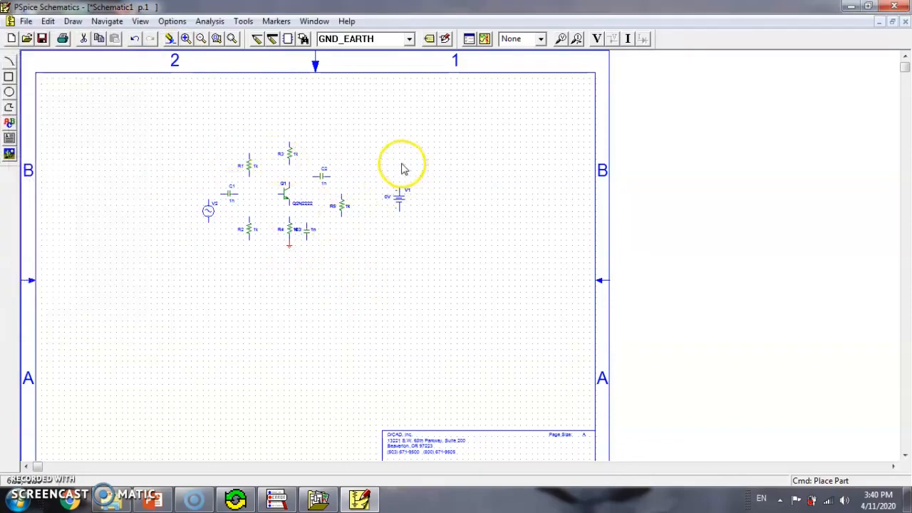
- Fit the circuit in the view and move DC source V1 closer to resistor R5
left_click(232, 39)
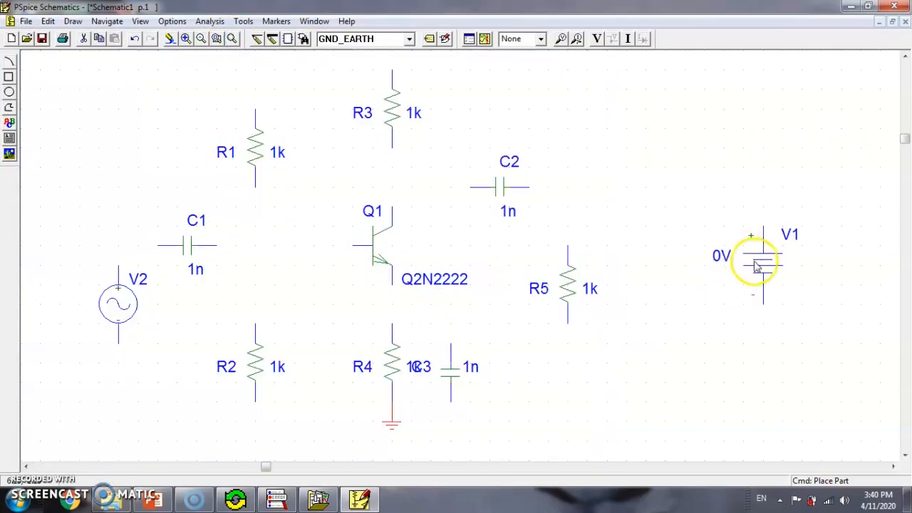
left_click(705, 265)
left_click_drag(769, 266, 688, 286)
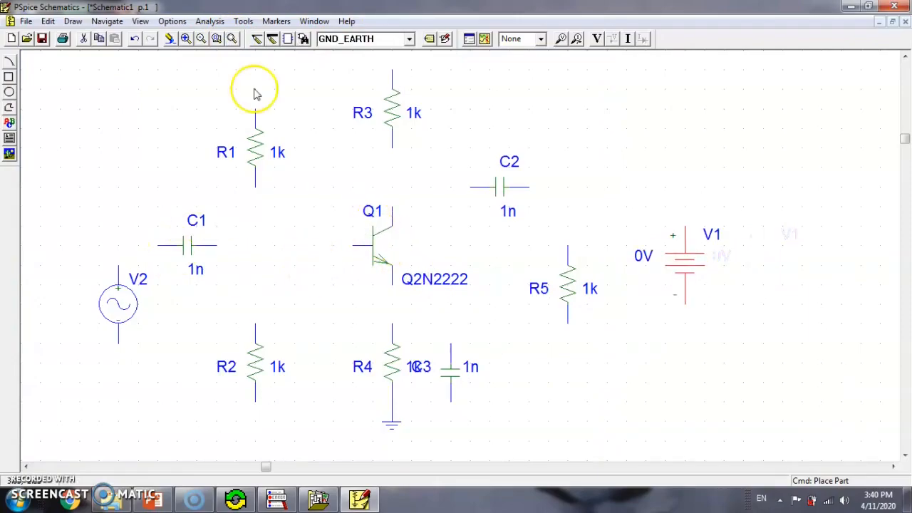
- Wire the positive terminal of V2 to capacitor C1, and C1 to the base of transistor Q1
left_click(257, 39)
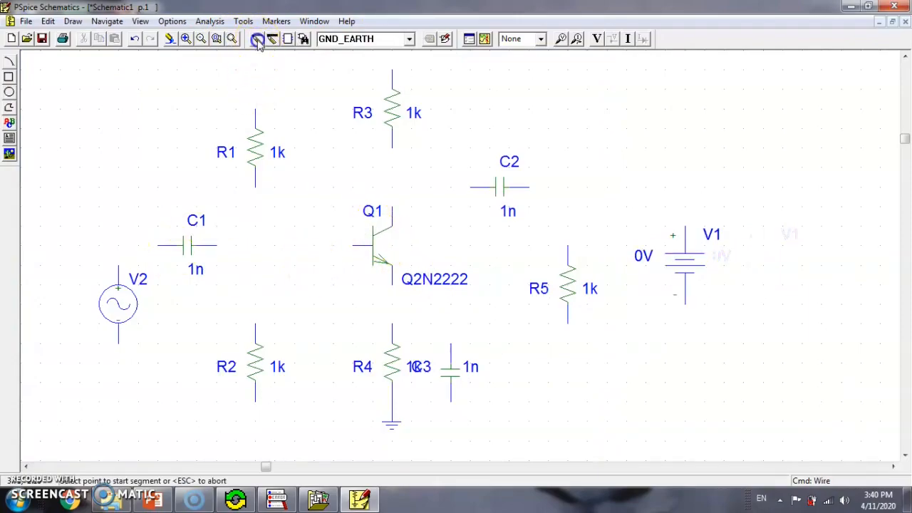
left_click(118, 265)
left_click(183, 246)
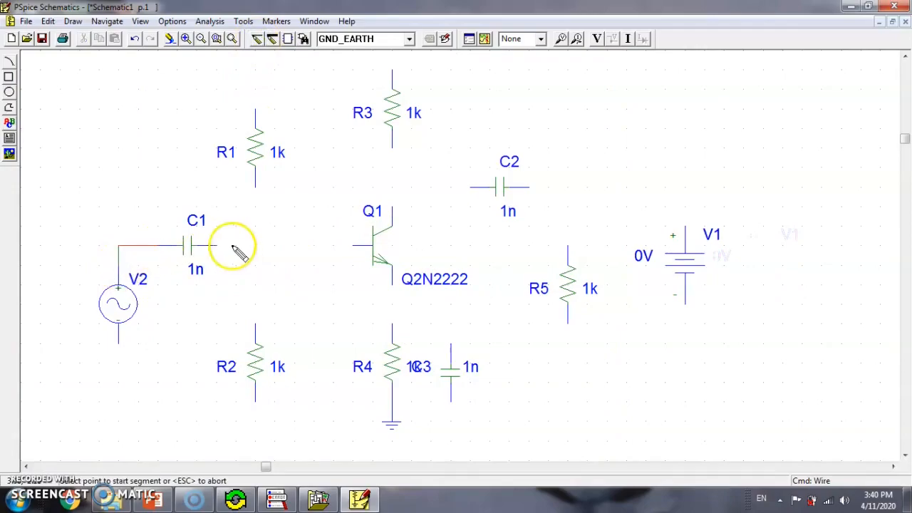
left_click(217, 248)
left_click(353, 245)
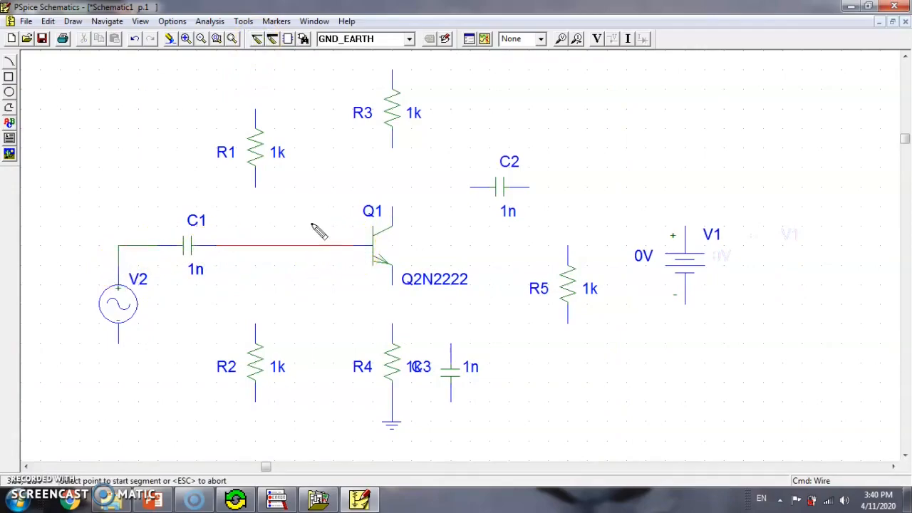
- Wire the lower end of R1 and the upper end of R2 to the base line of Q1
left_click(255, 187)
left_click(254, 245)
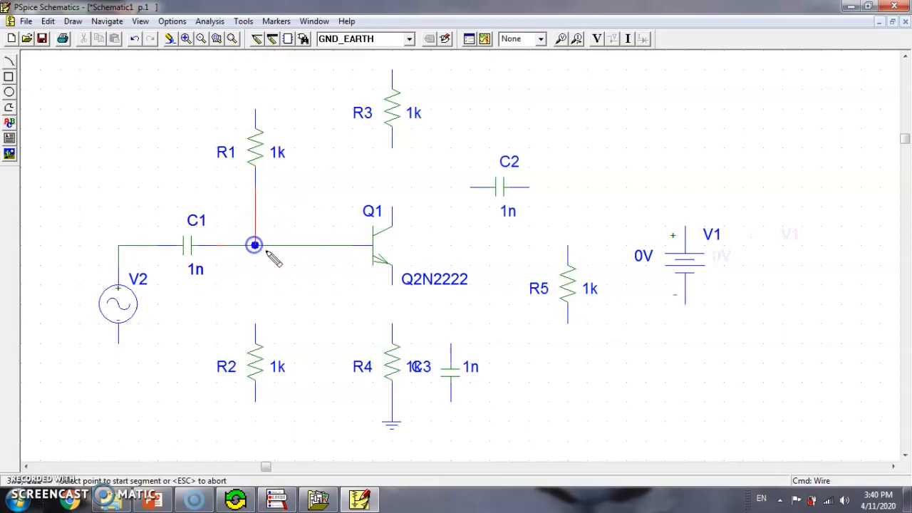
left_click(255, 246)
left_click(255, 324)
- Wire the negative terminal of V2 along the lower ends of R2 and R4 at ground, extending to capacitor C3
left_click(118, 344)
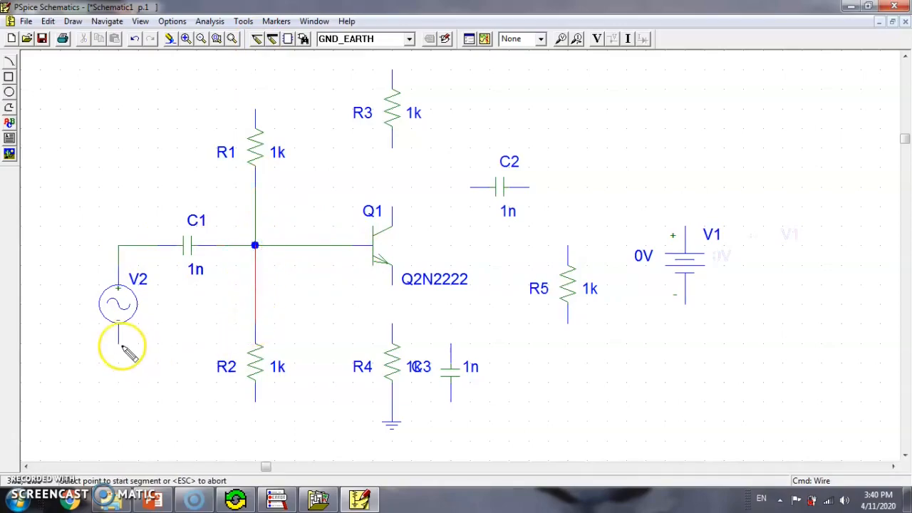
left_click(390, 402)
left_click(391, 401)
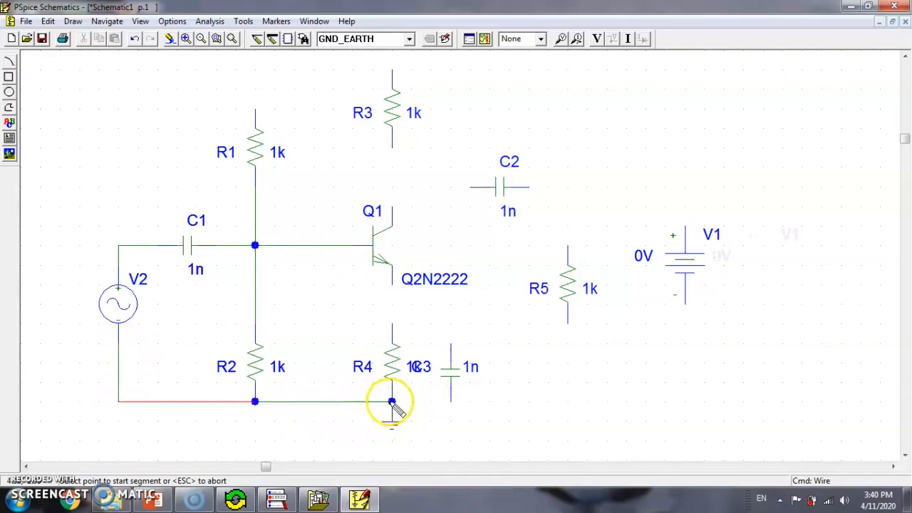
left_click(451, 402)
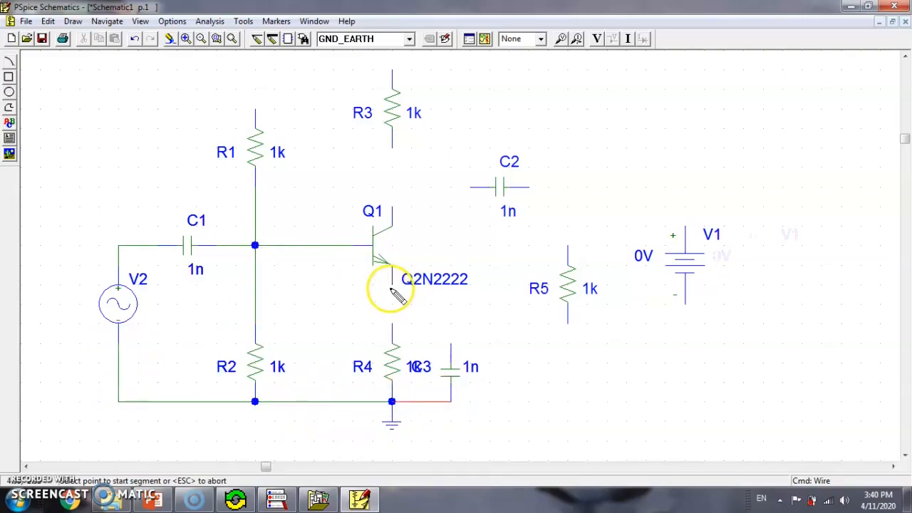
- Wire the emitter of Q1 to the upper end of R4, and the lower end of R3 to the collector
left_click(392, 285)
left_click(392, 325)
left_click(391, 128)
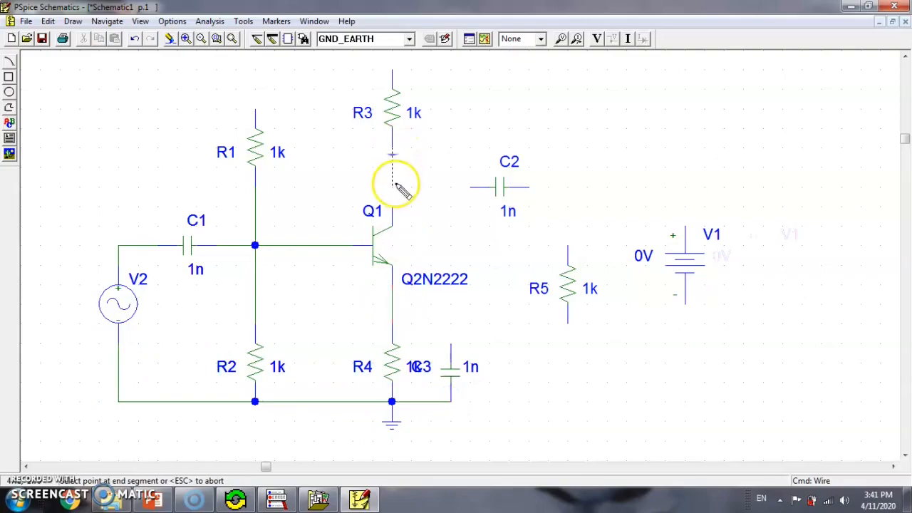
left_click(391, 206)
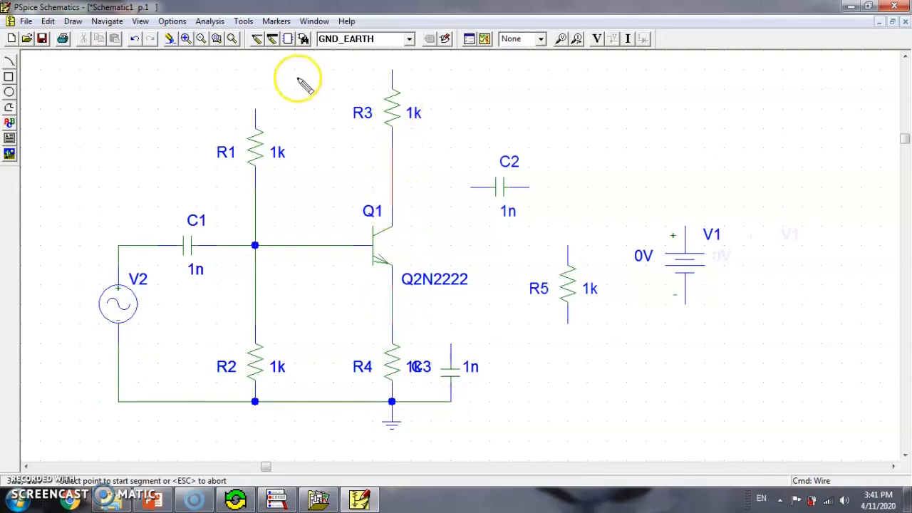
- Wire the upper end of R1 to the upper end of R3, and the collector line of Q1 to capacitor C2
left_click(255, 110)
left_click(255, 69)
left_click(392, 70)
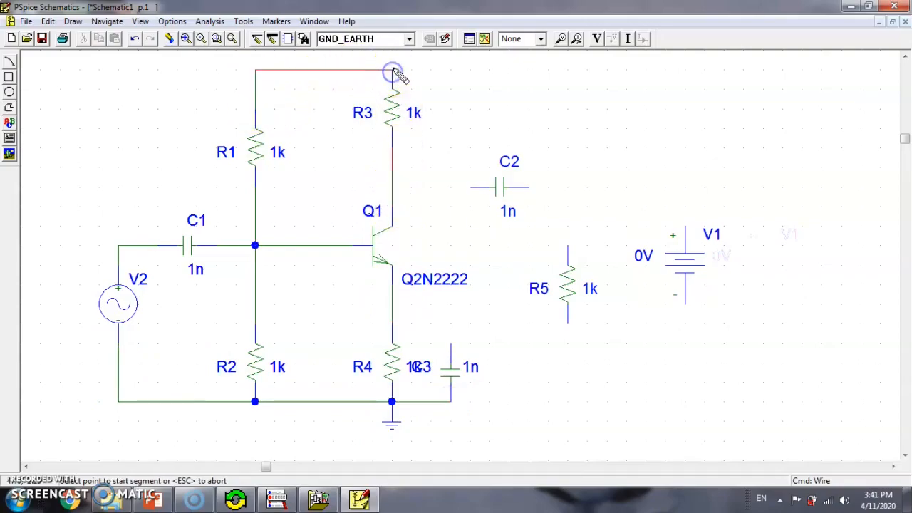
left_click(393, 188)
left_click(472, 187)
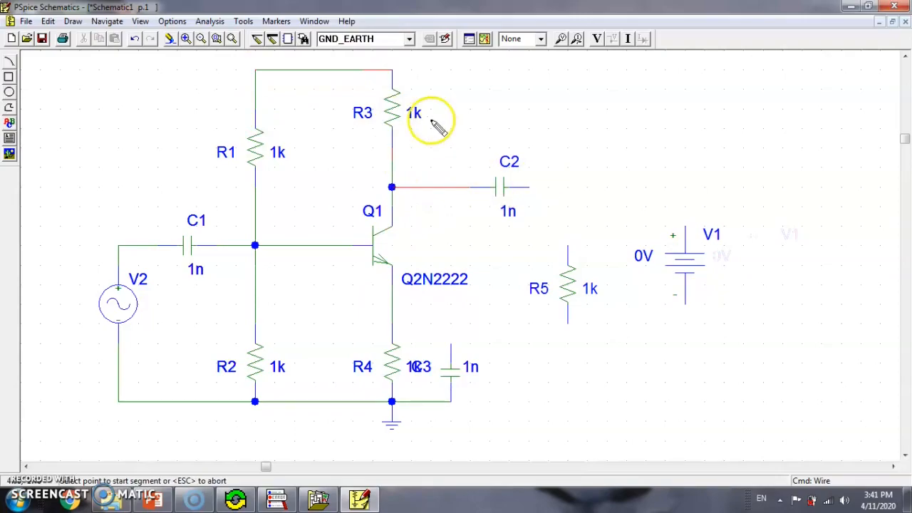
- Wire the upper end of R3 to the positive terminal of V1, and C2 to the upper end of R5
left_click(392, 69)
left_click(685, 225)
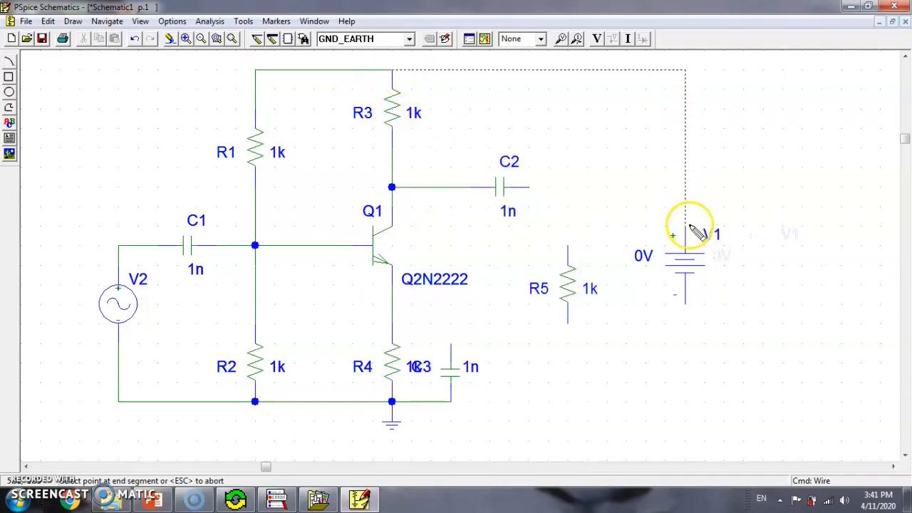
left_click(533, 188)
left_click(568, 246)
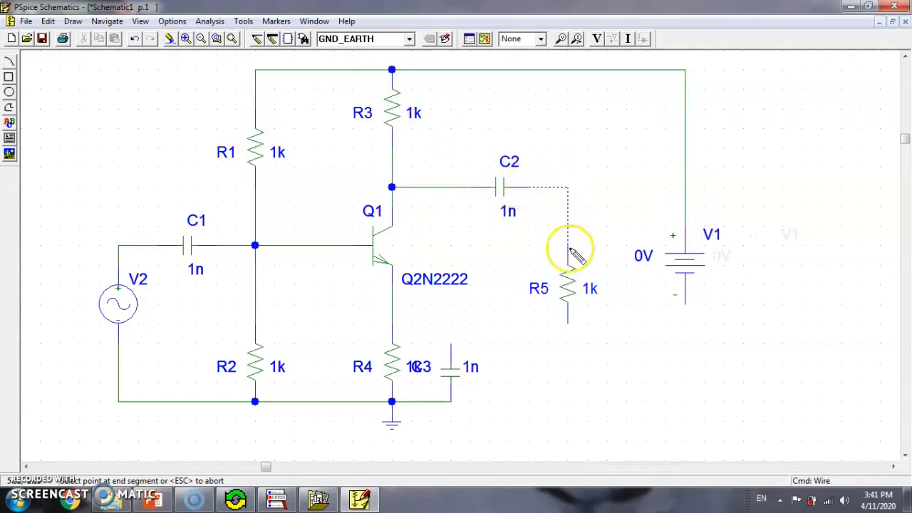
- Wire the upper end of C3 to Q1's emitter line, and R5's lower end and V1's negative terminal to the ground line
left_click(392, 323)
left_click(451, 345)
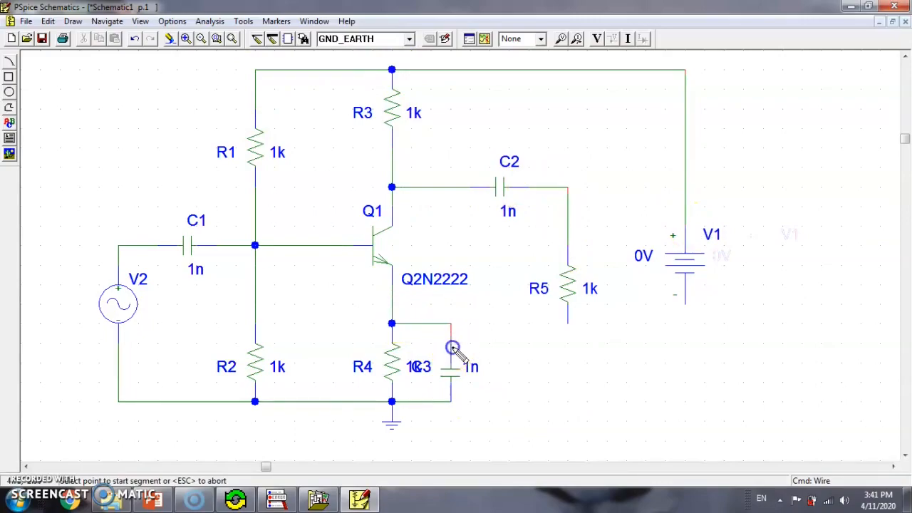
left_click(568, 319)
left_click(450, 401)
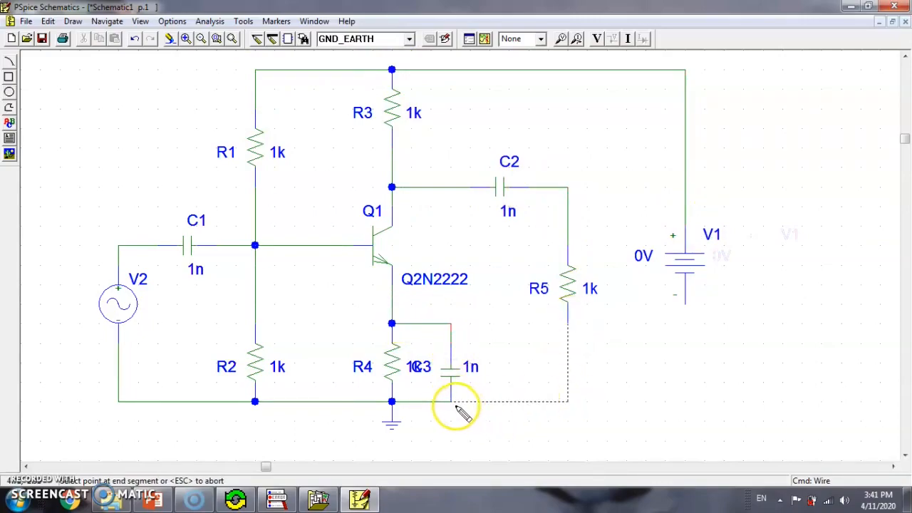
left_click(568, 401)
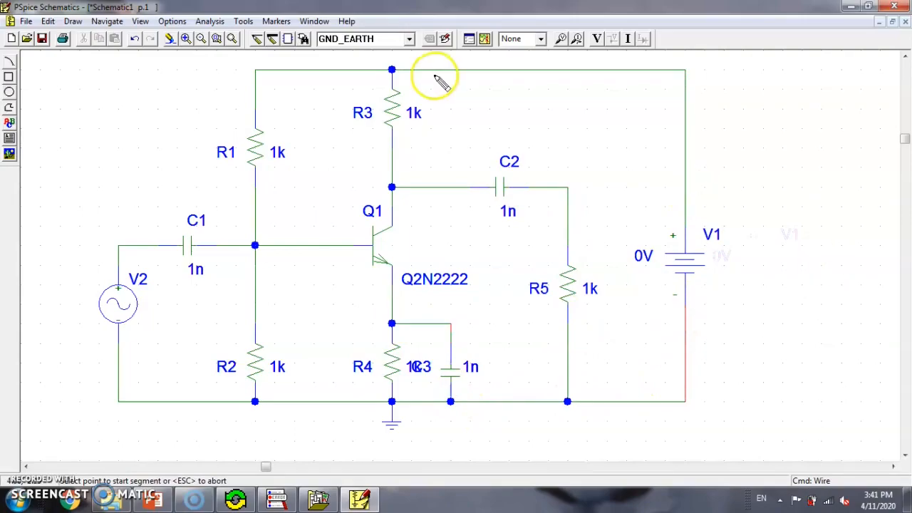
right_click(782, 165)
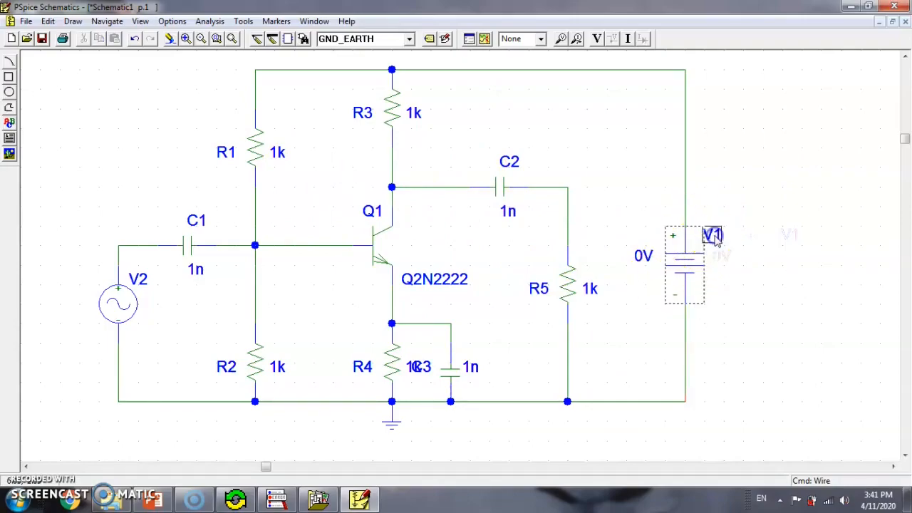
- Rename DC source V1 as VCC and set its DC value to 24V
double_click(712, 238)
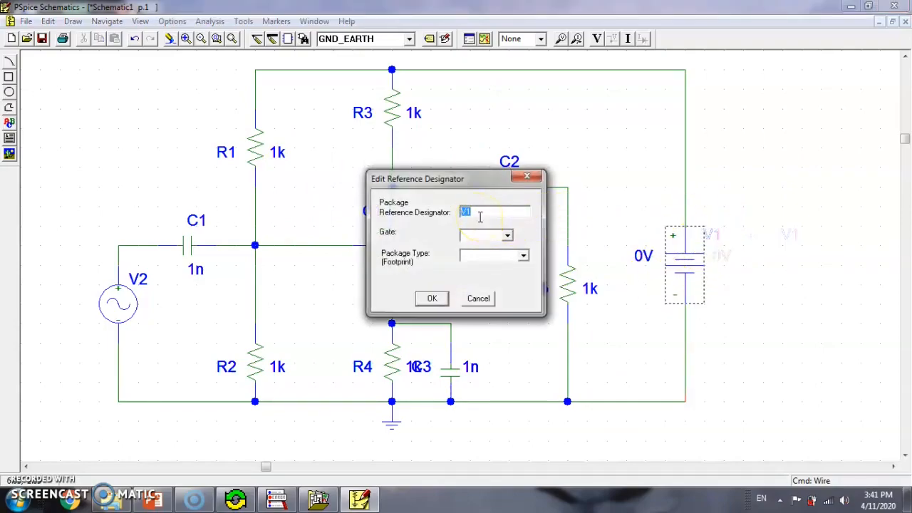
type("VCC")
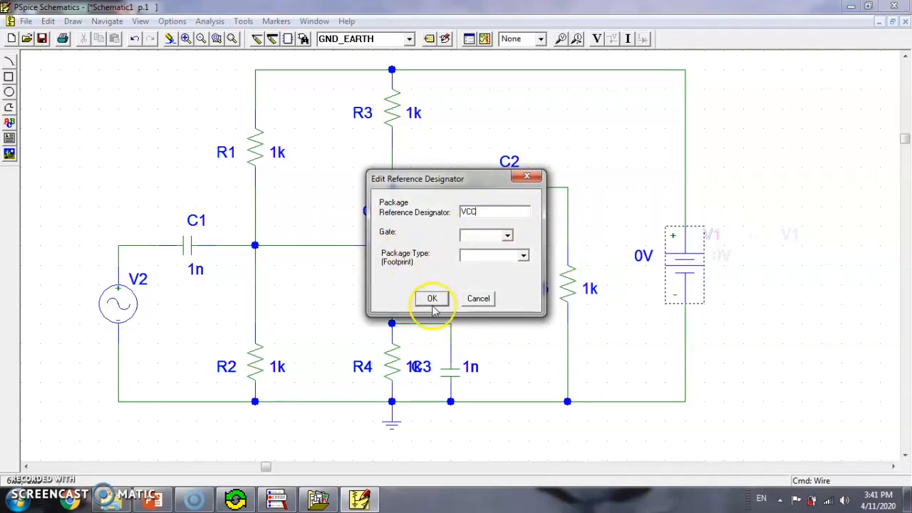
left_click(432, 299)
left_click(643, 256)
double_click(643, 256)
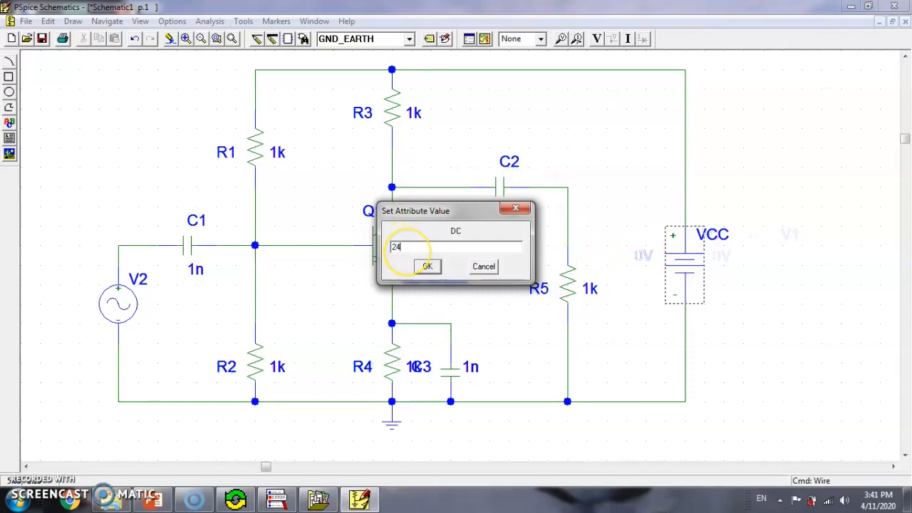
left_click(427, 266)
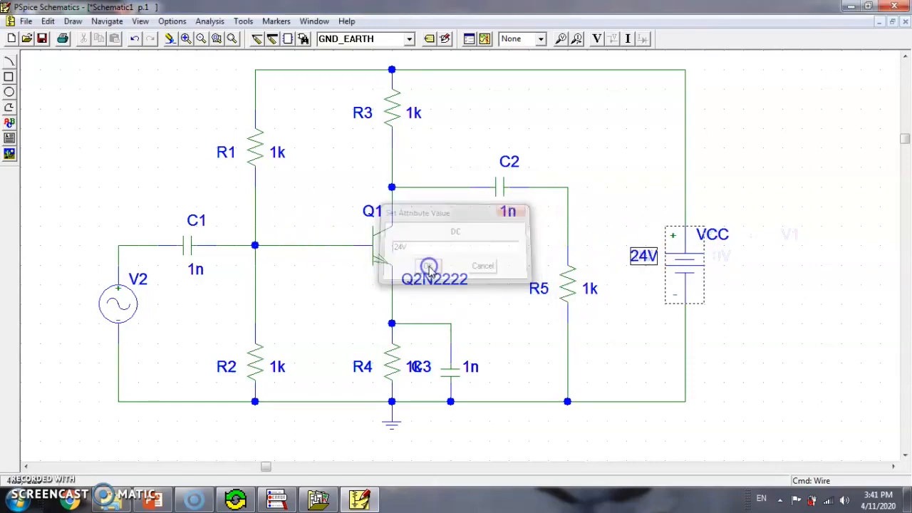
- Rename resistor R5 as RL and set its value to 47K
double_click(537, 290)
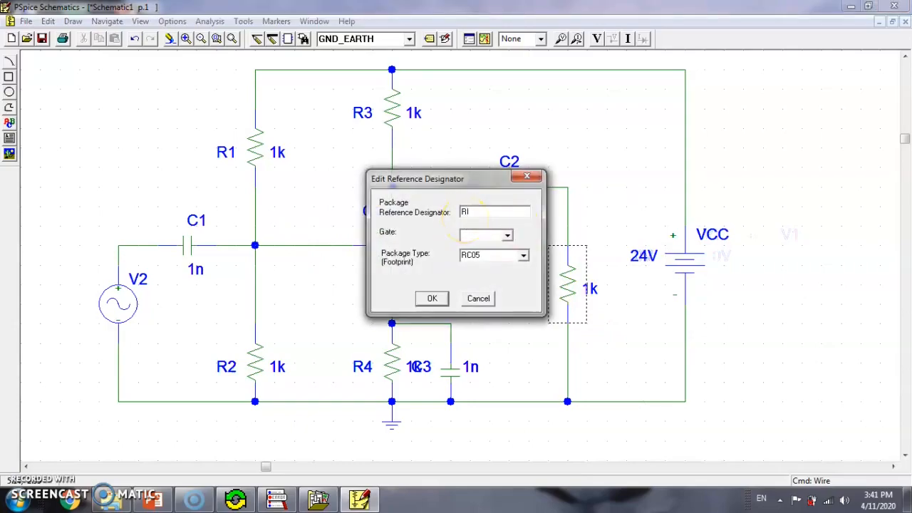
left_click(432, 299)
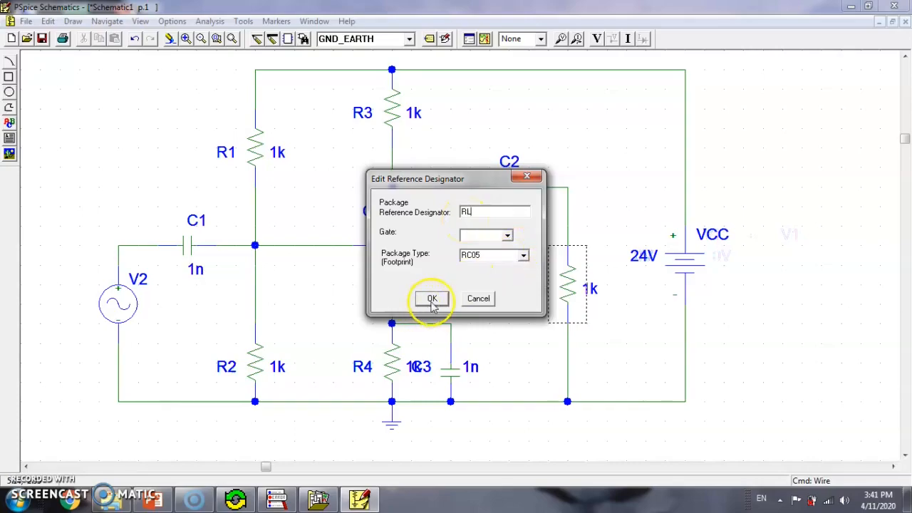
double_click(589, 288)
left_click(476, 249)
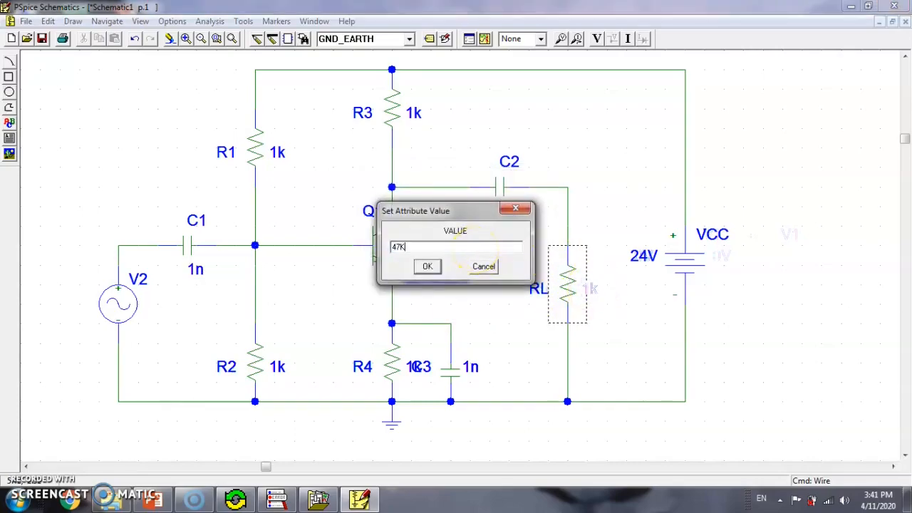
left_click(427, 267)
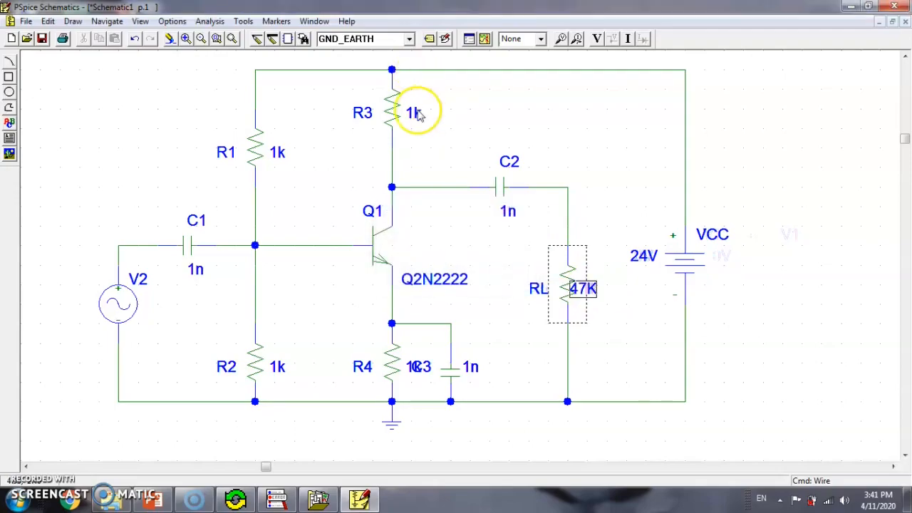
- Rename collector resistor R3 as RC and set its value to 4.7K
double_click(370, 116)
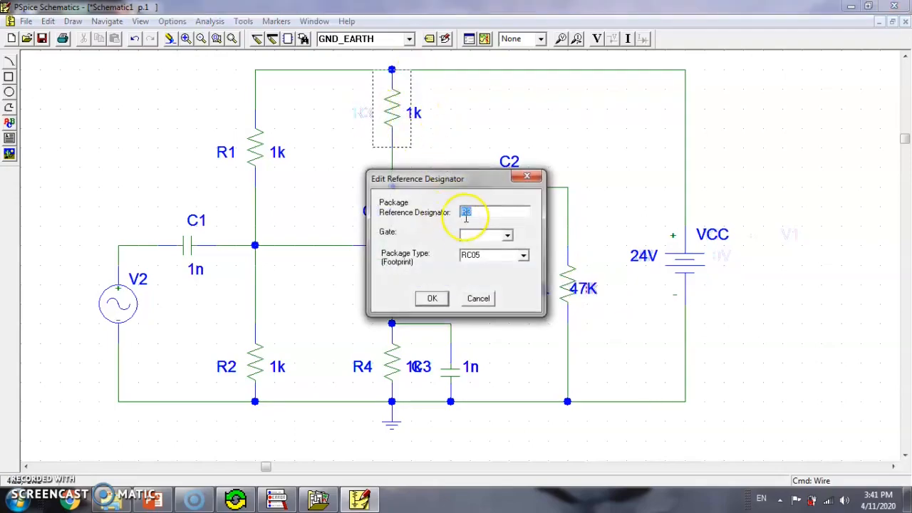
left_click(431, 298)
double_click(415, 113)
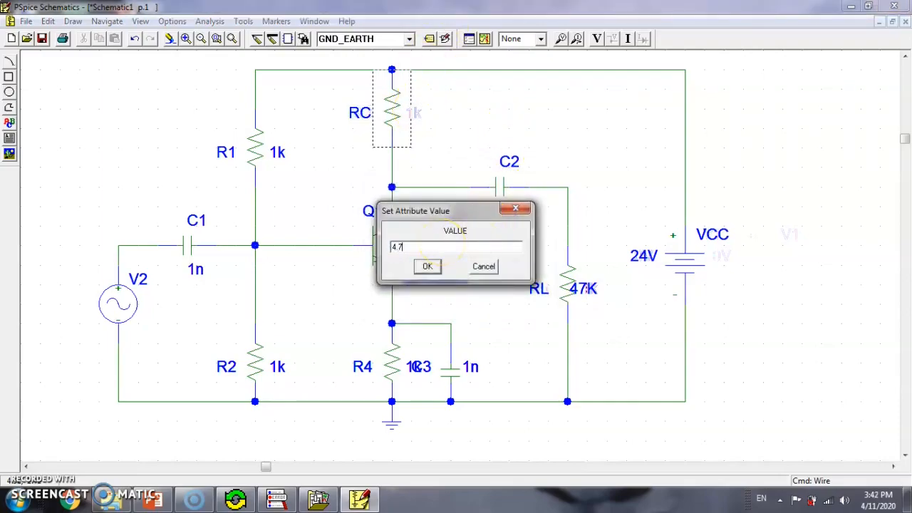
type("4.7K")
left_click(428, 266)
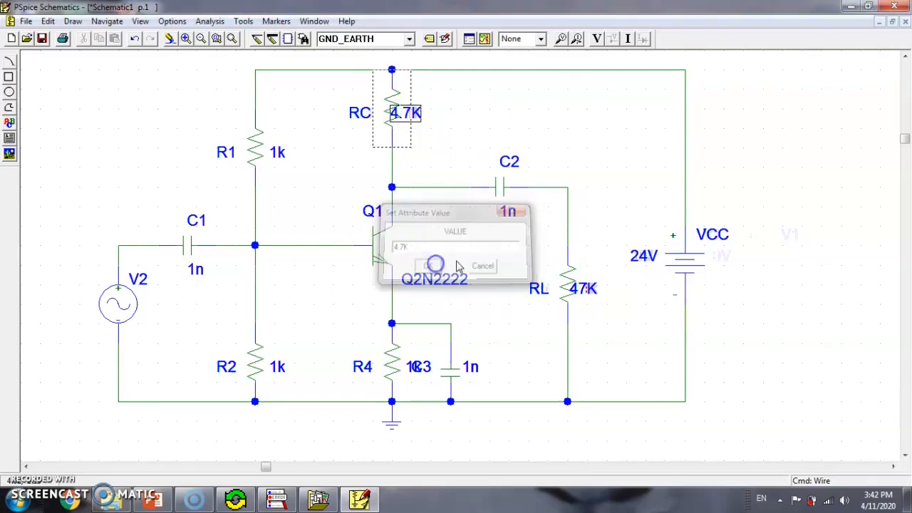
- Set the value of output capacitor C2 to 2.2uf
left_click(509, 211)
double_click(514, 215)
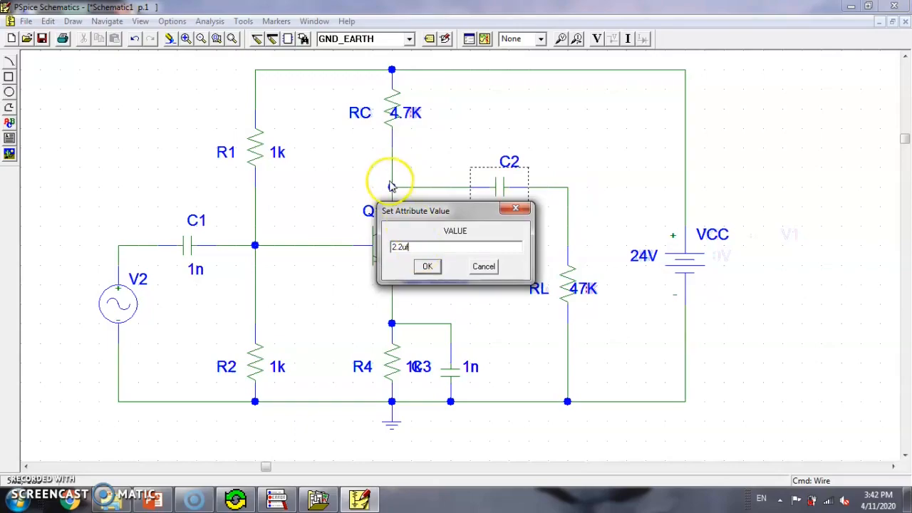
type("2.2uf")
left_click(427, 266)
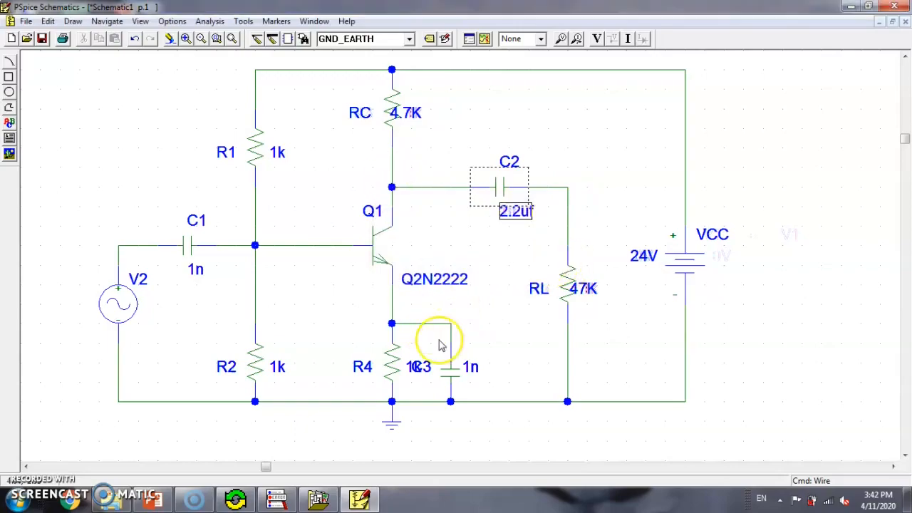
- Move the Q2N2222 label up beside the transistor symbol and set the value of emitter resistor R4 to 220
left_click(423, 279)
left_click_drag(424, 279, 414, 239)
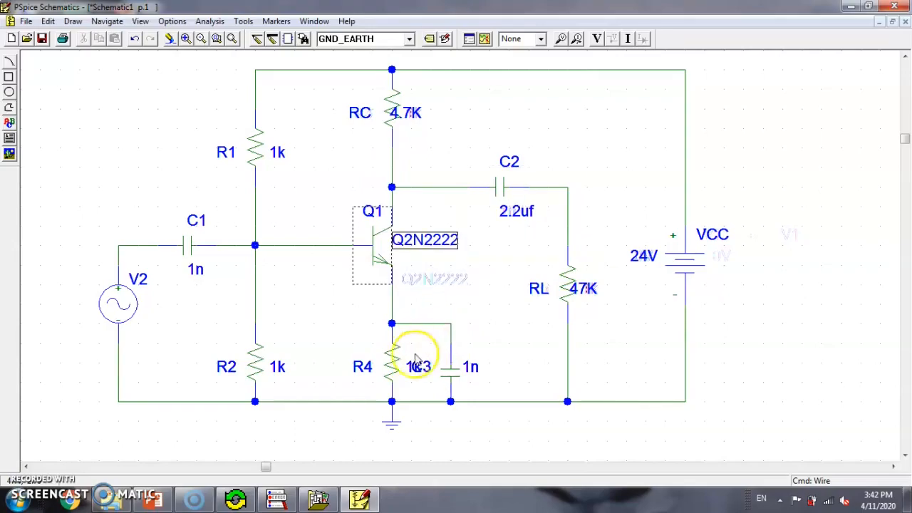
double_click(416, 365)
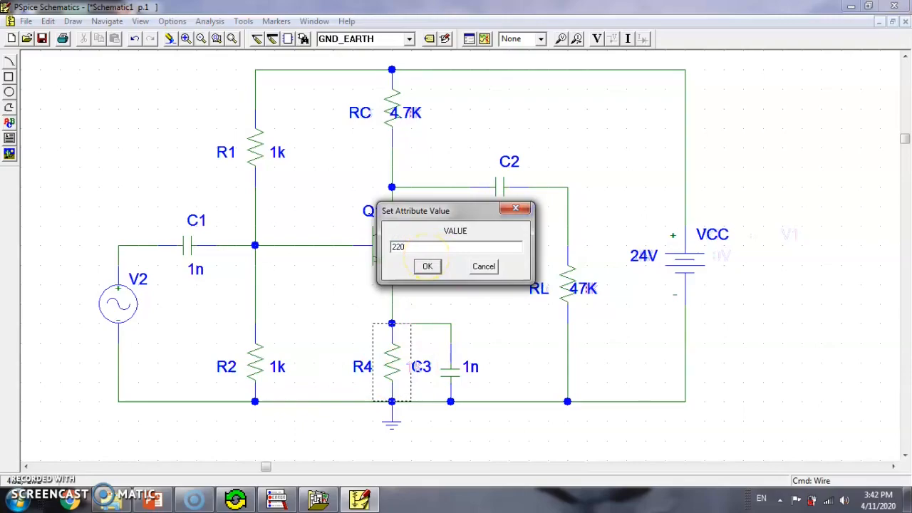
left_click(427, 267)
- Set the values of capacitors C3 and C1 to 2.2uf each
double_click(470, 368)
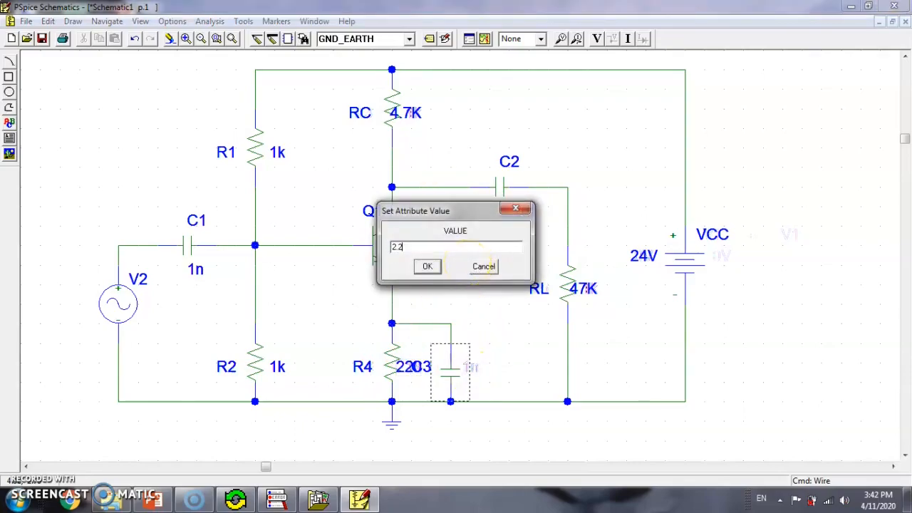
type("2.2uf")
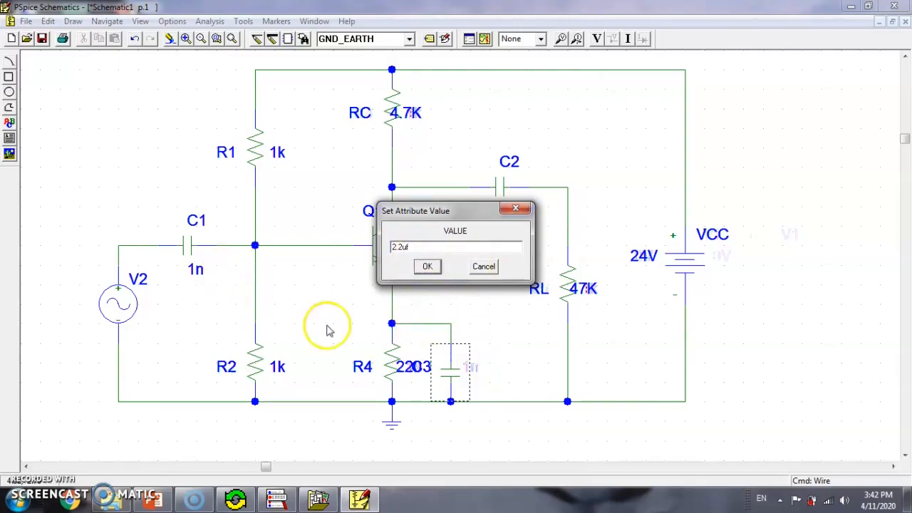
left_click(427, 266)
double_click(200, 280)
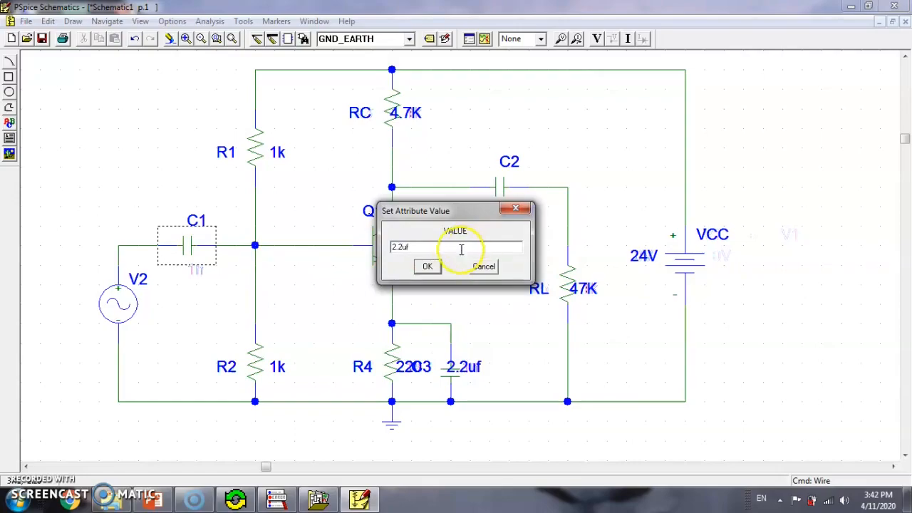
type("2.2uf")
left_click(427, 267)
- Set the value of base resistor R1 to 68k and of R2 to 2.2k
double_click(278, 154)
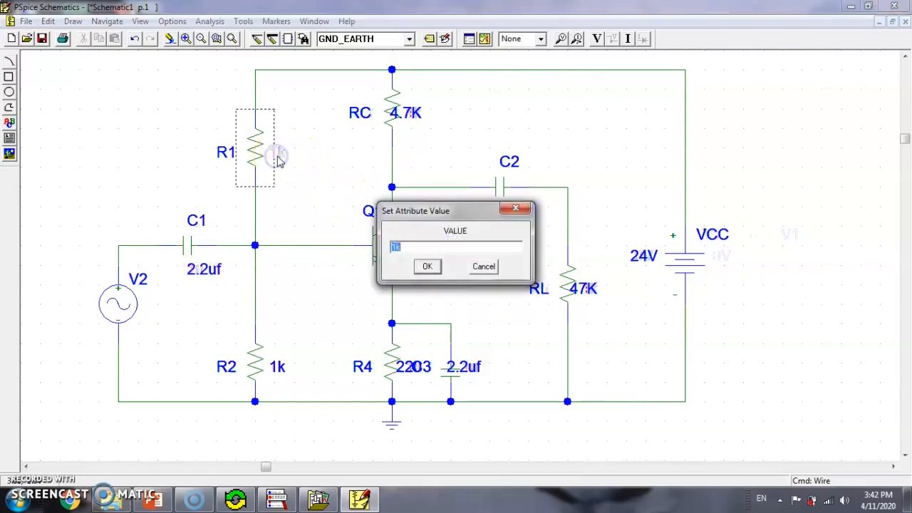
left_click(428, 266)
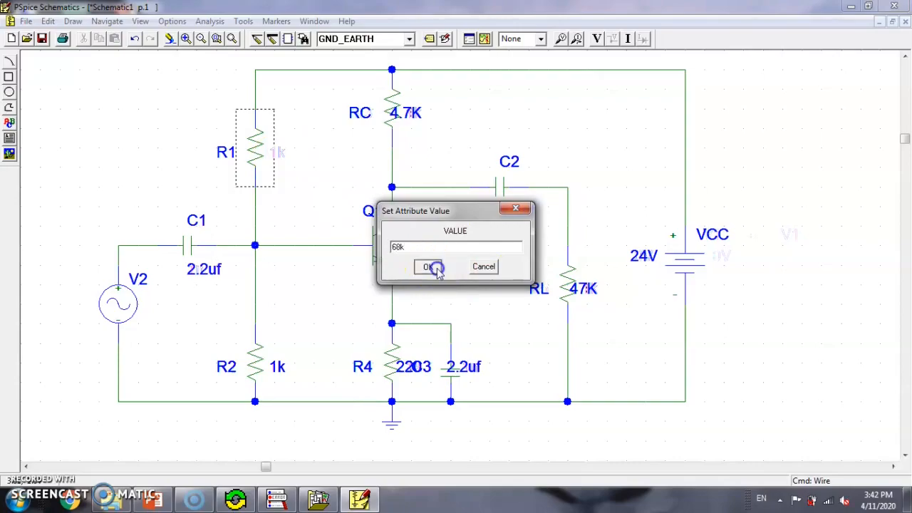
left_click(428, 266)
double_click(277, 367)
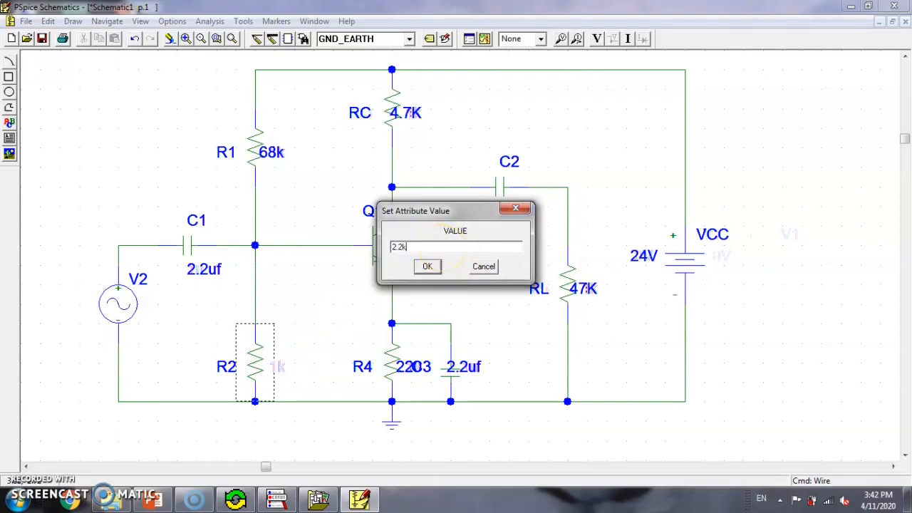
type("2.2k")
left_click(426, 265)
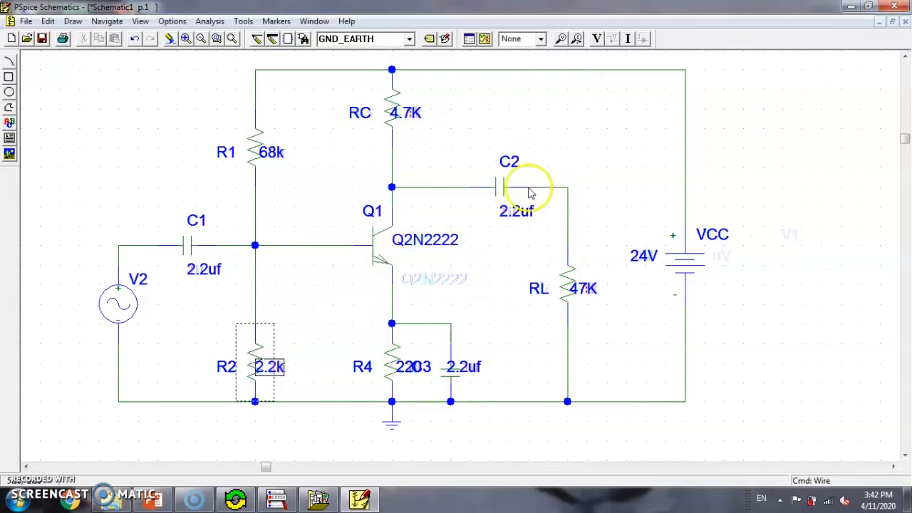
- Move the value labels of RC and R1 to the right of their symbols and R2's value label above its symbol
left_click(411, 114)
left_click_drag(426, 122, 426, 123)
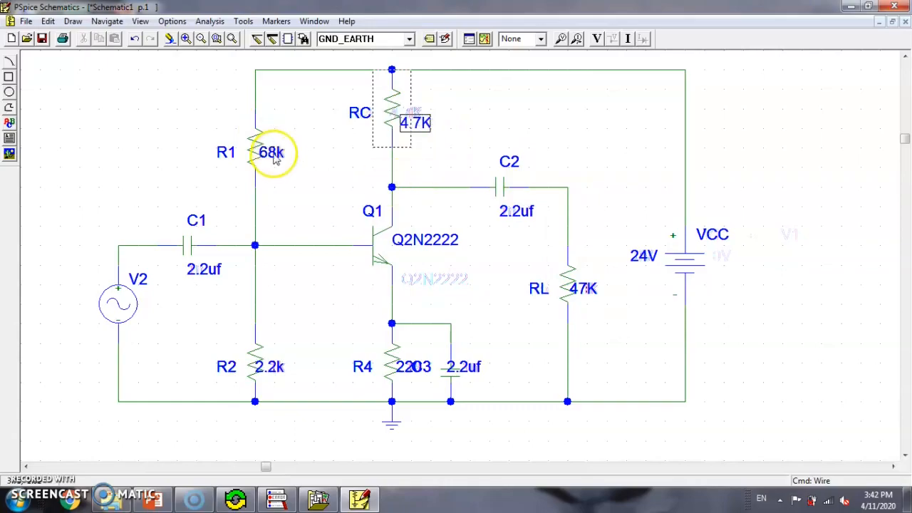
left_click_drag(273, 153, 283, 154)
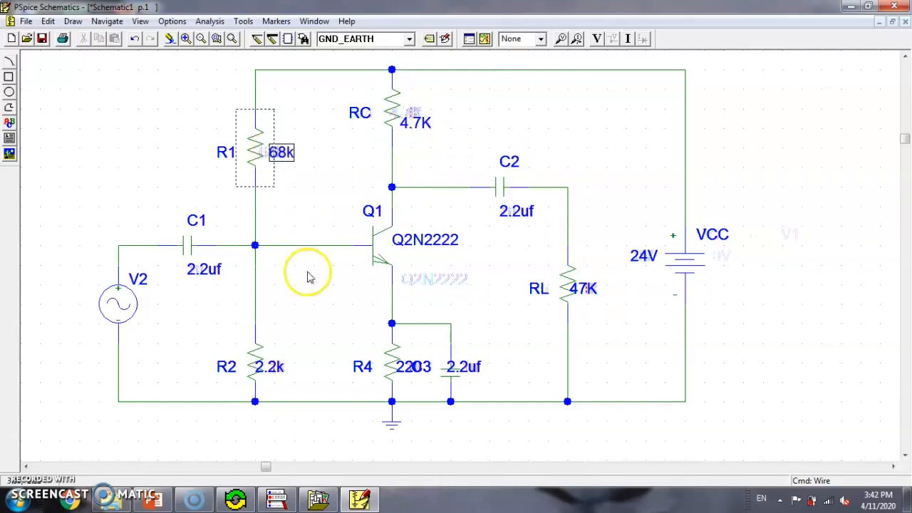
left_click(257, 365)
left_click_drag(256, 365, 257, 337)
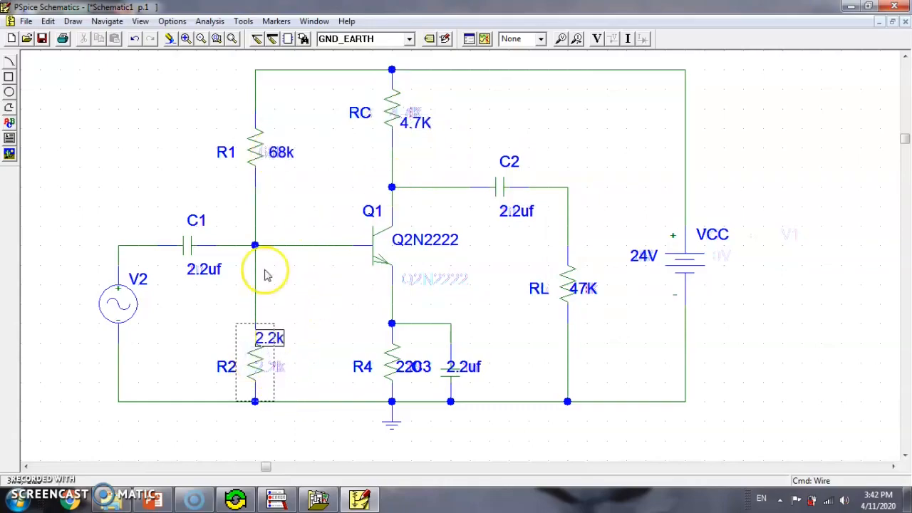
- Move R2's value label to the right of its symbol and R4's value label above the R4 name
left_click(233, 40)
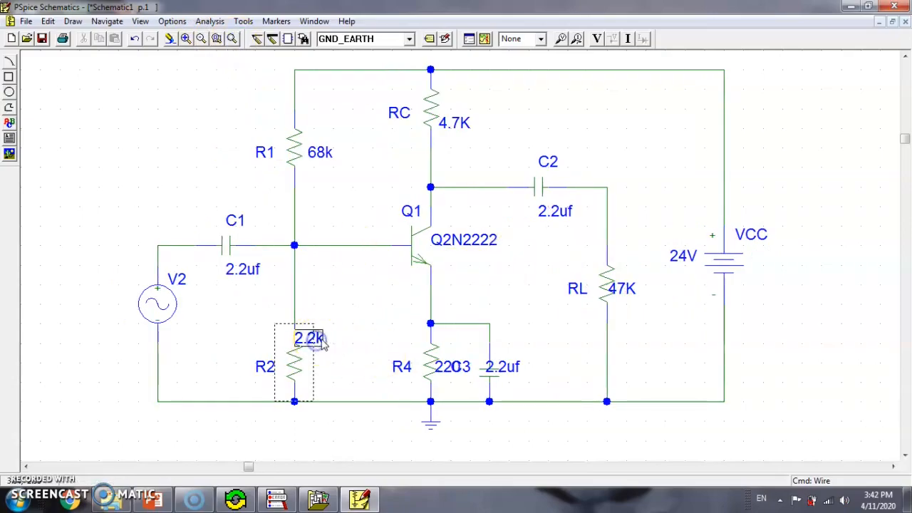
left_click_drag(320, 342, 352, 377)
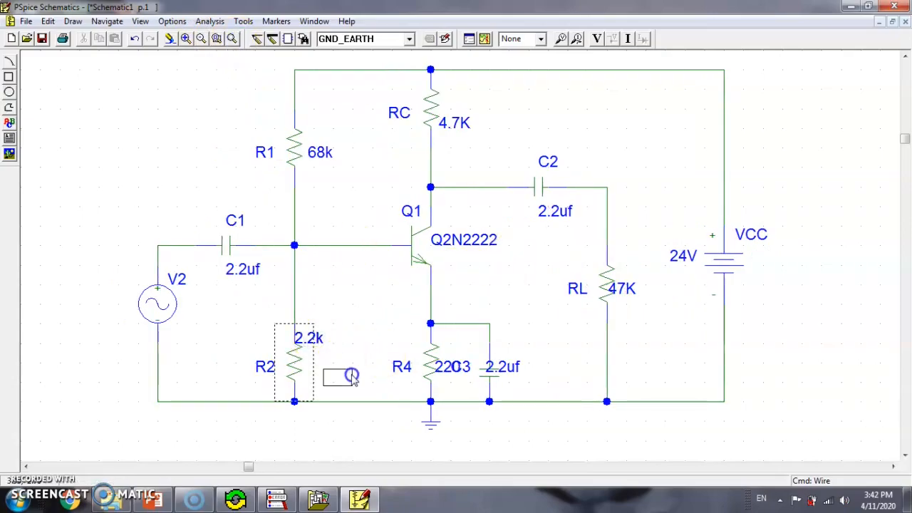
left_click(458, 369)
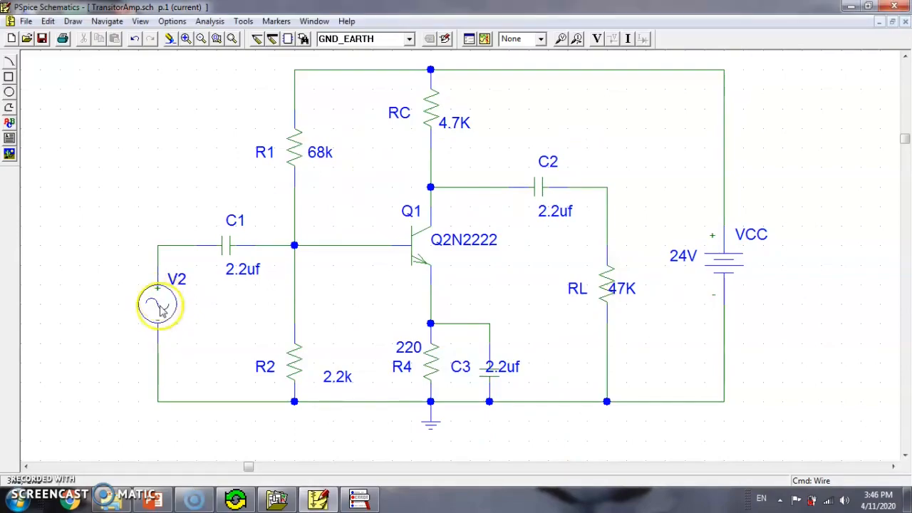
- Review the VOFF, VAMPL and FREQ attributes of sine source V2 and accept them
double_click(162, 306)
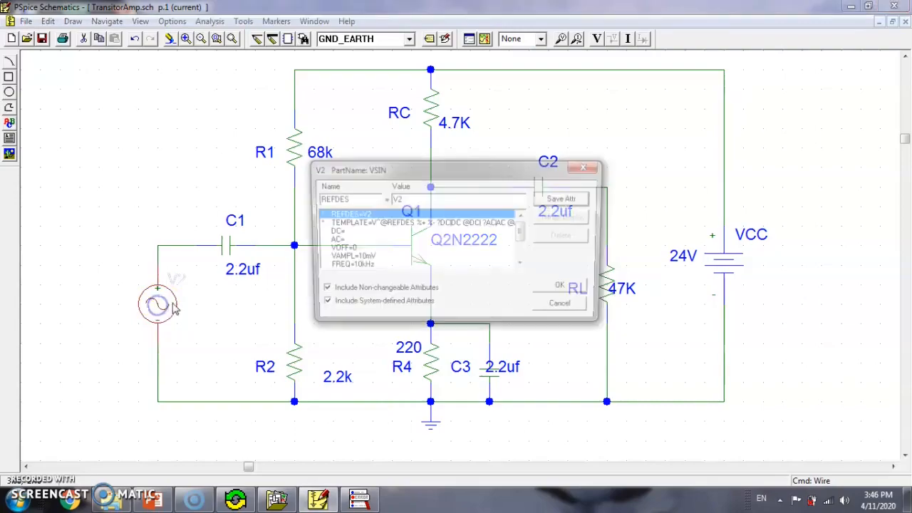
left_click(351, 249)
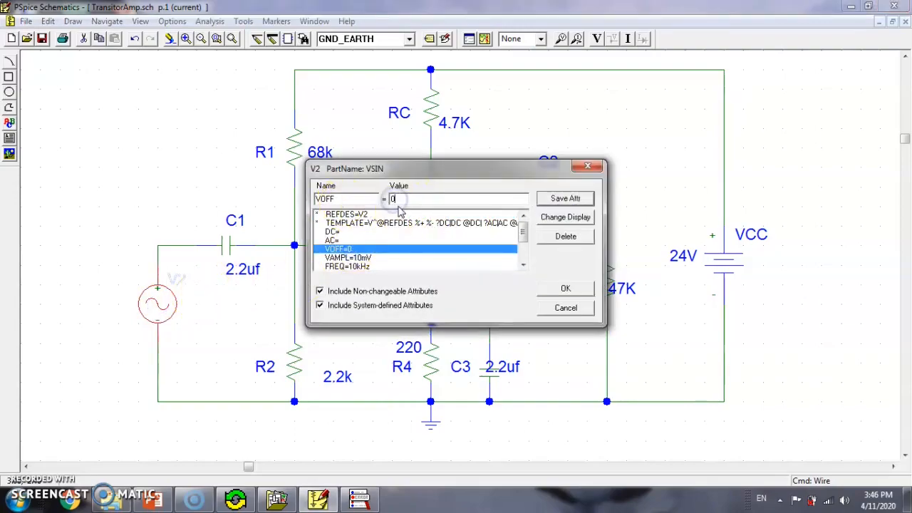
left_click(346, 258)
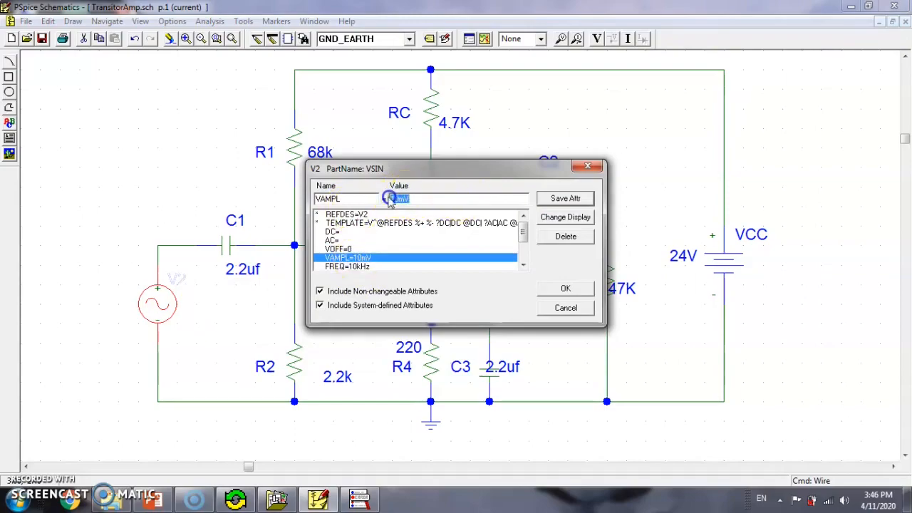
left_click(366, 267)
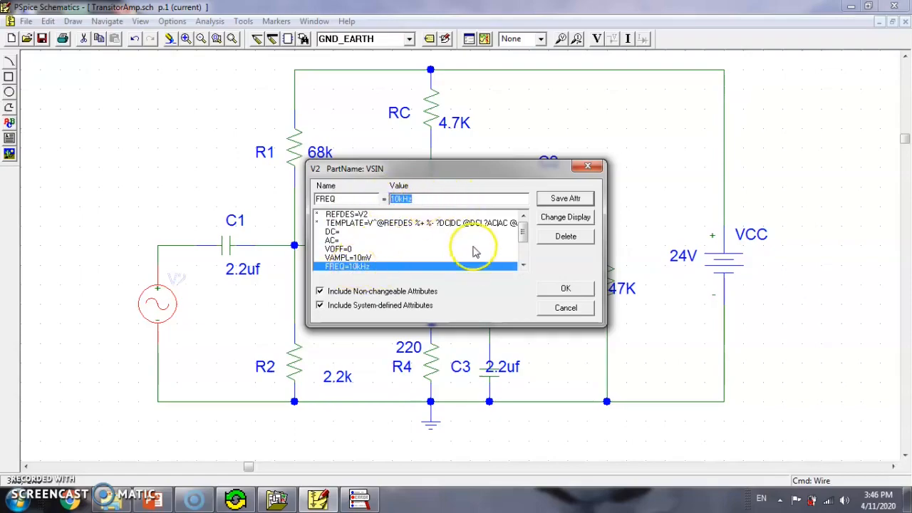
left_click(565, 292)
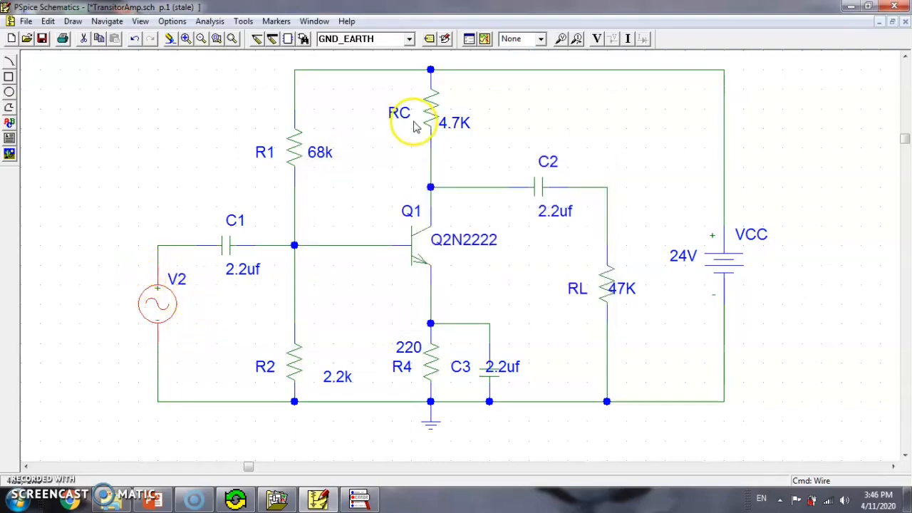
- Review the print step and final time of the transient analysis and accept the analysis setup
left_click(470, 39)
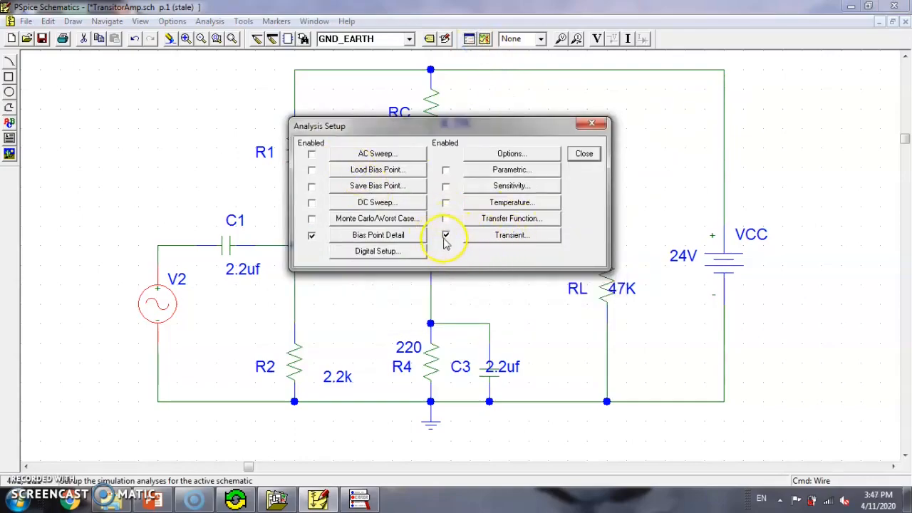
left_click(504, 236)
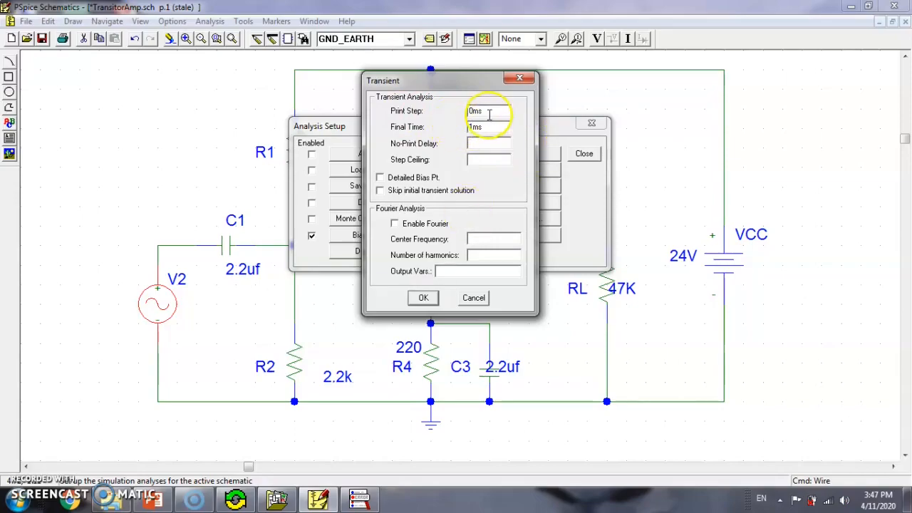
left_click(423, 299)
left_click(586, 154)
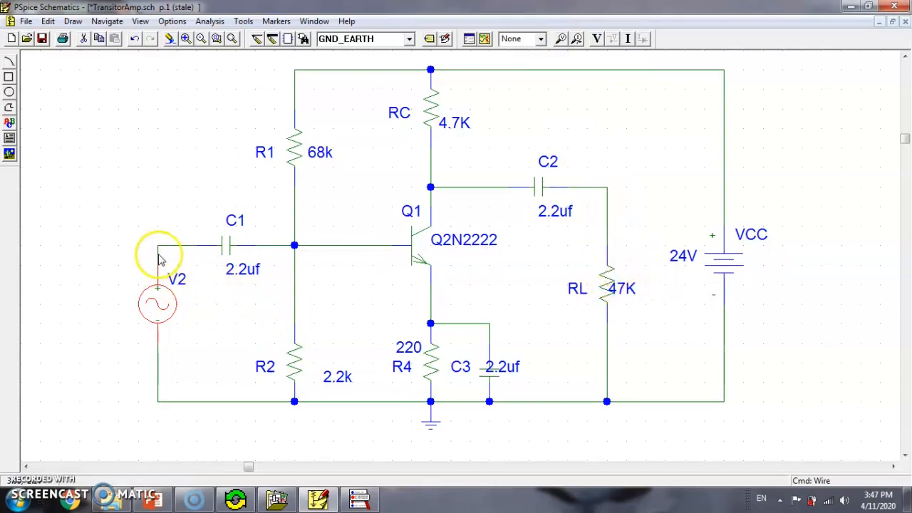
- Place voltage markers on the wire above source V2 and on the node at the upper end of load resistor RL
left_click(562, 40)
left_click(158, 265)
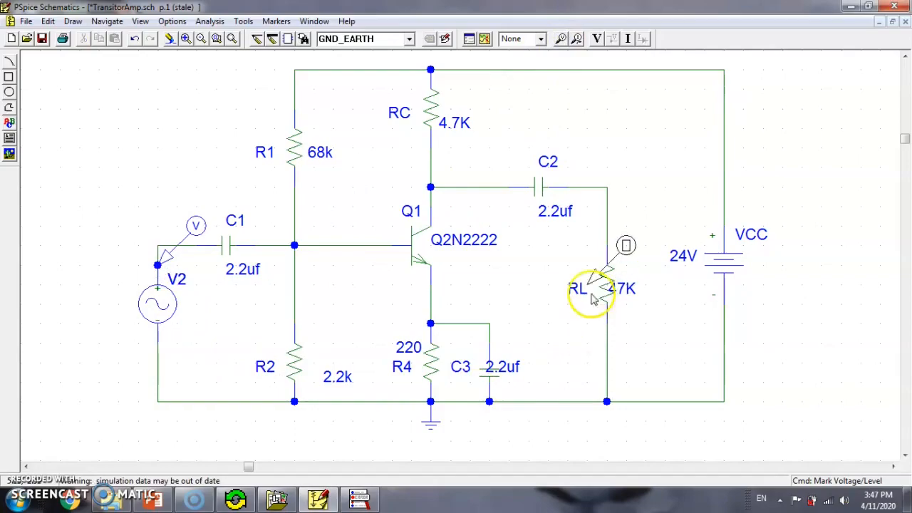
left_click(610, 245)
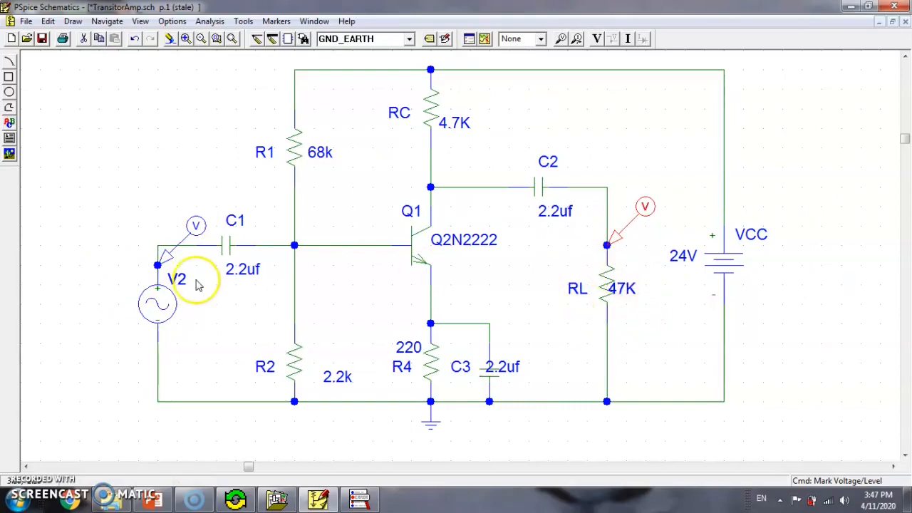
left_click(169, 266)
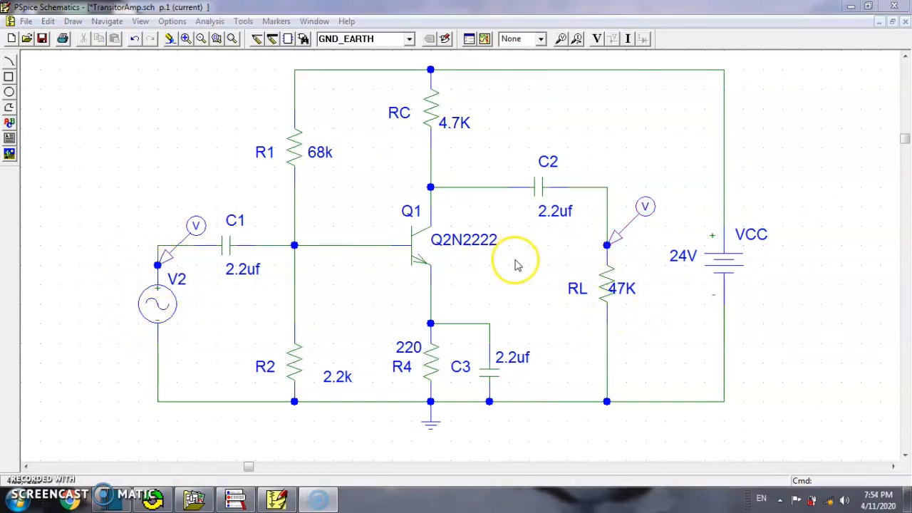
- Run the simulation of the amplifier circuit and switch to its waveform plot in OrCAD PSpice A/D
left_click(485, 39)
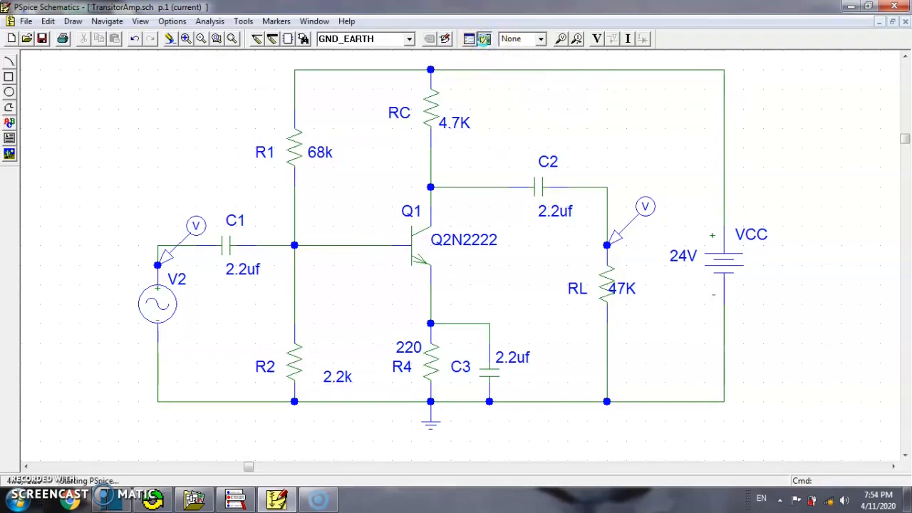
left_click(360, 498)
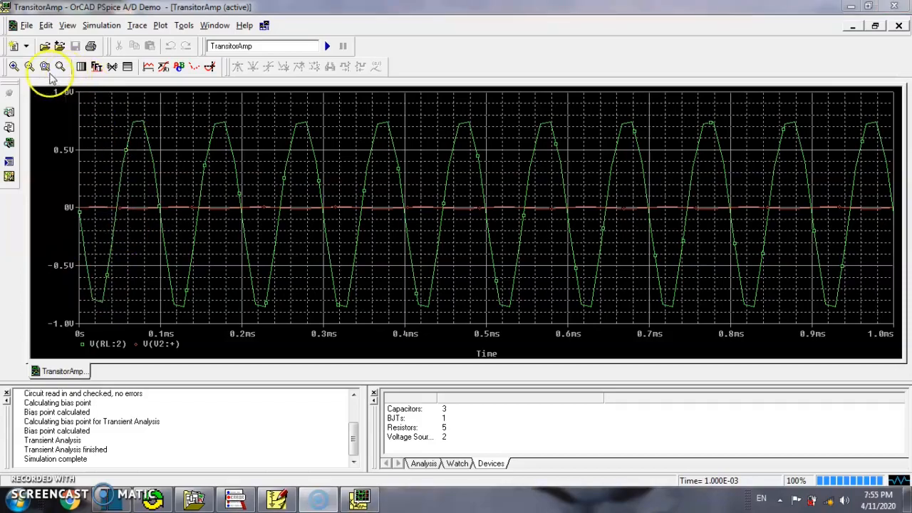
- Examine the small input waveform against the output waveform near the start of the plot, ending with the full plot in view
left_click(14, 67)
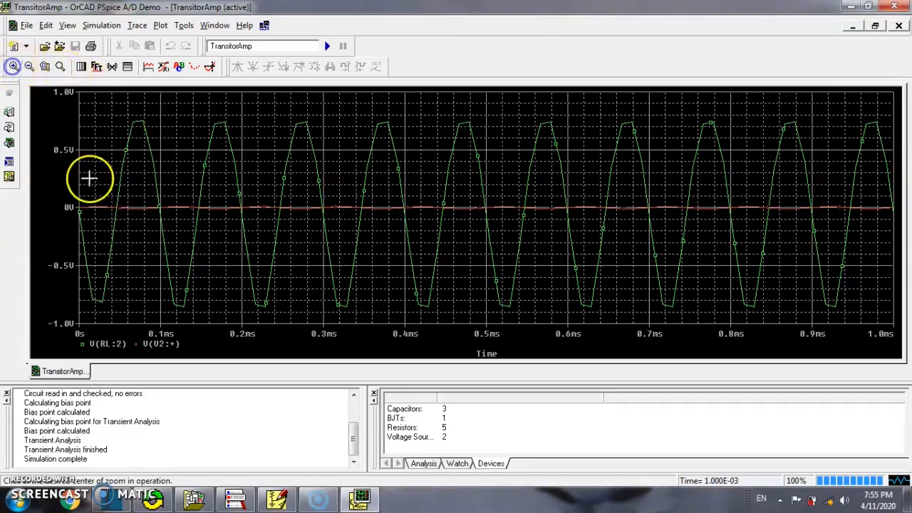
left_click(159, 220)
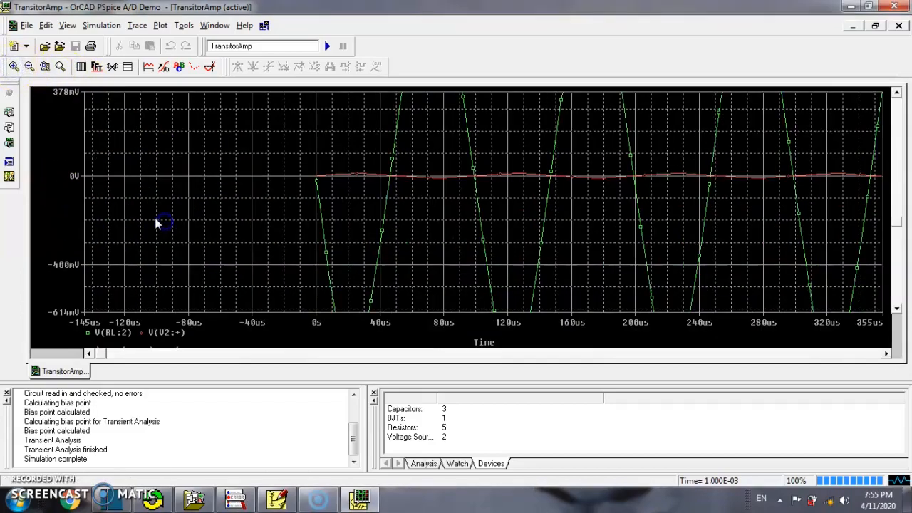
left_click(413, 201)
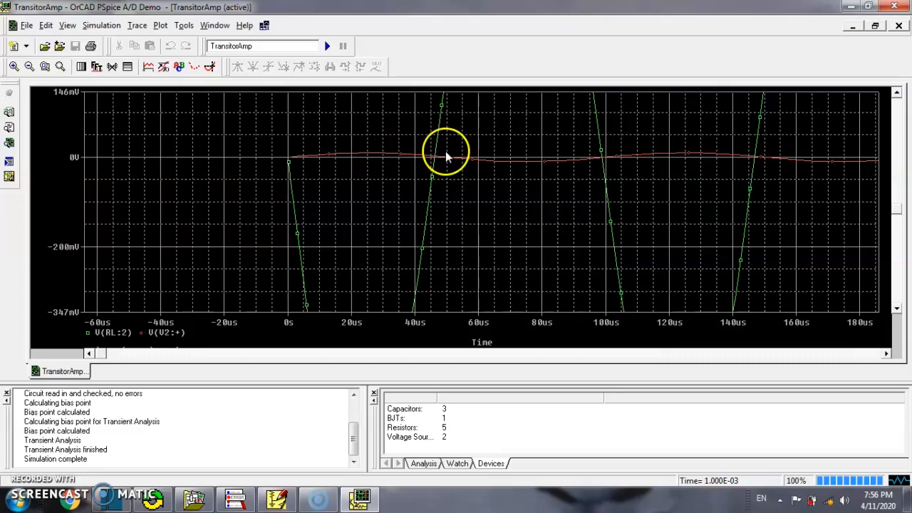
left_click(44, 66)
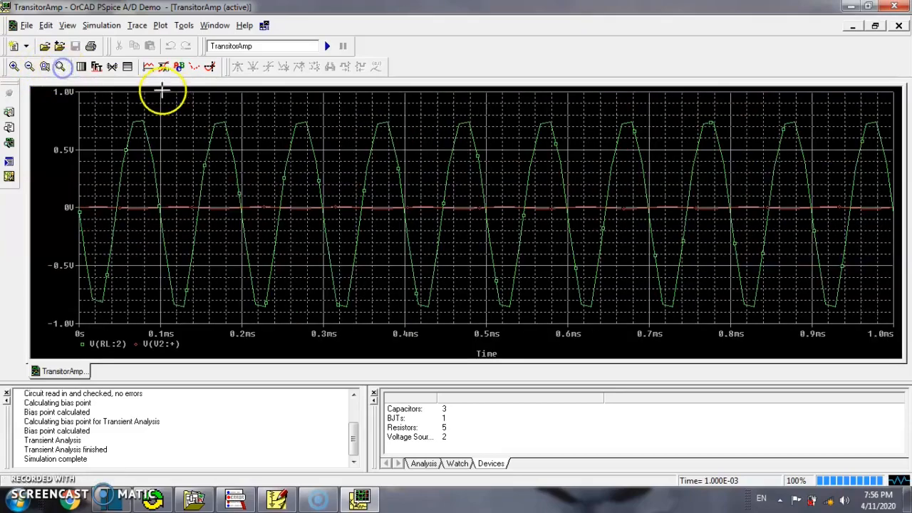